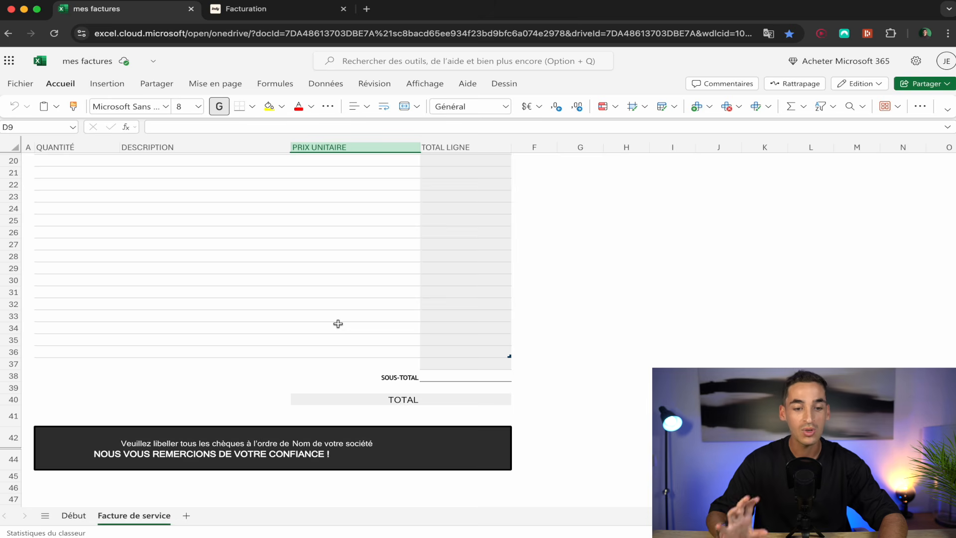
# Review the client name and address, invoice number, today-formula date and client reference cells.
pyautogui.scroll(3, 339, 324)
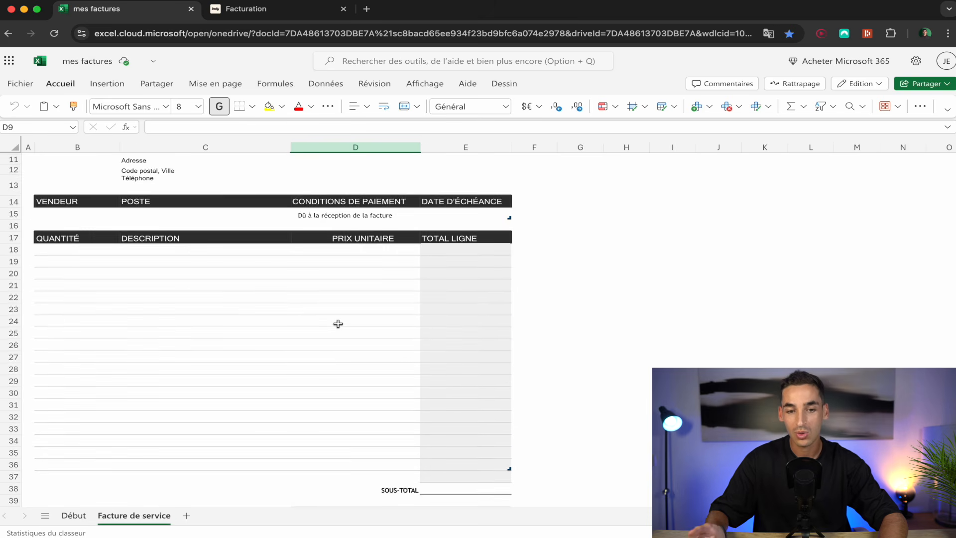
pyautogui.scroll(3, 338, 323)
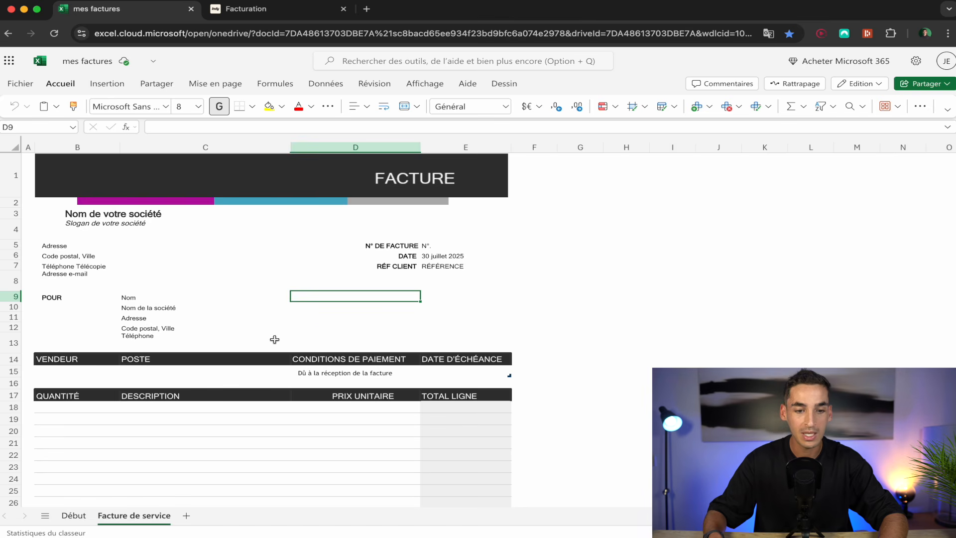
pyautogui.scroll(-5, 239, 384)
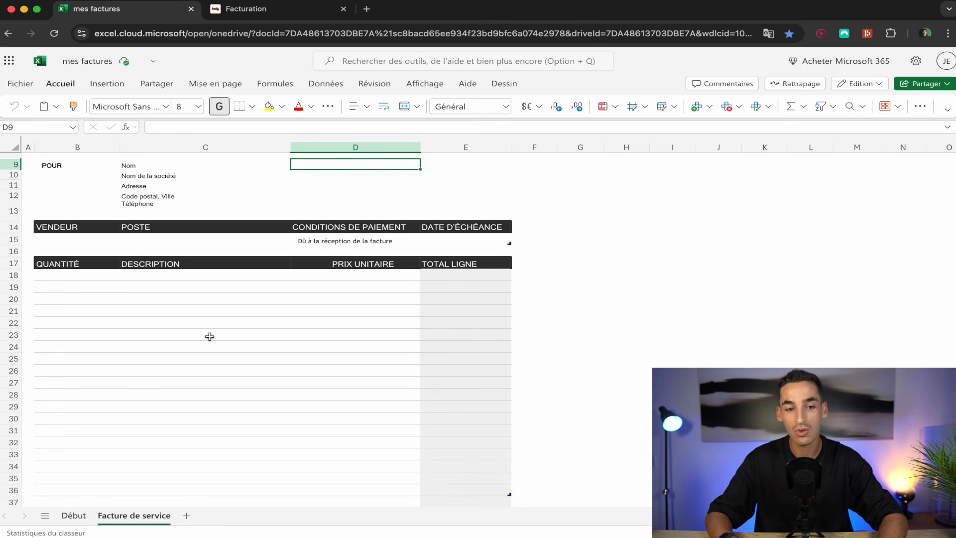
pyautogui.scroll(5, 210, 336)
pyautogui.scroll(1, 209, 336)
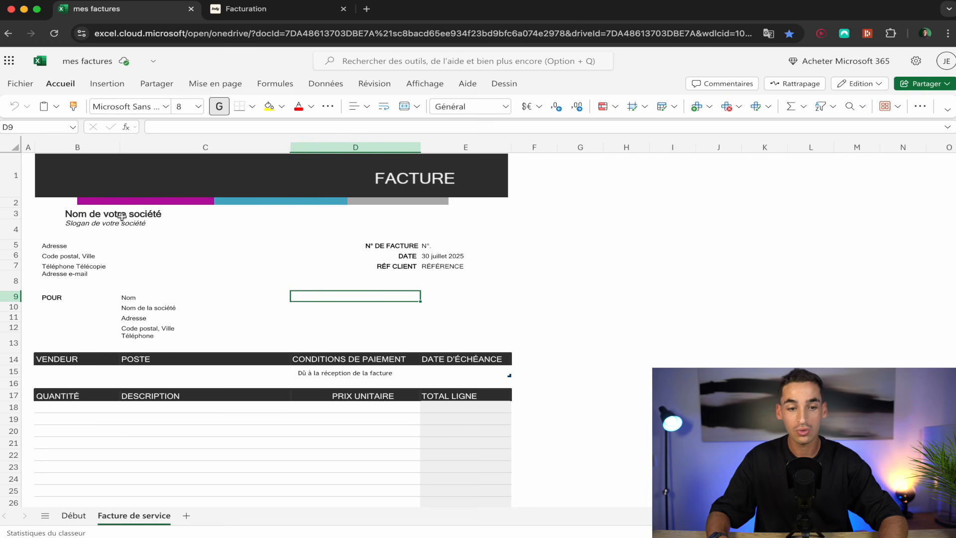
pyautogui.scroll(5, 100, 215)
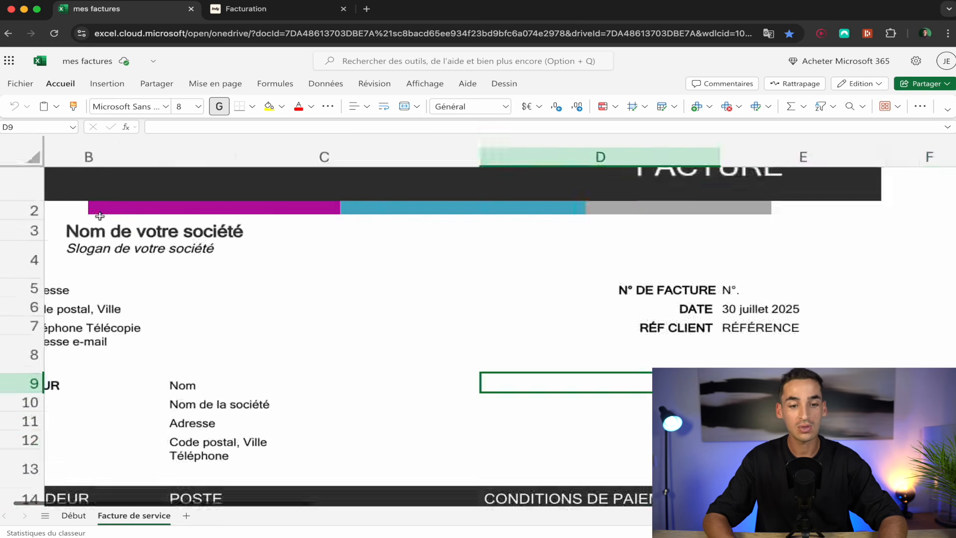
pyautogui.scroll(-5, 234, 254)
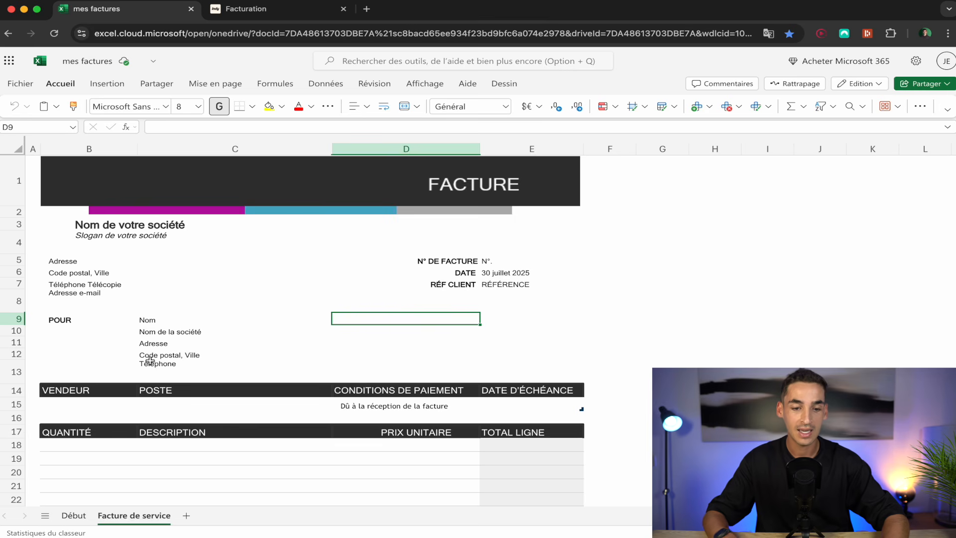
pyautogui.moveTo(163, 322); pyautogui.dragTo(166, 359)
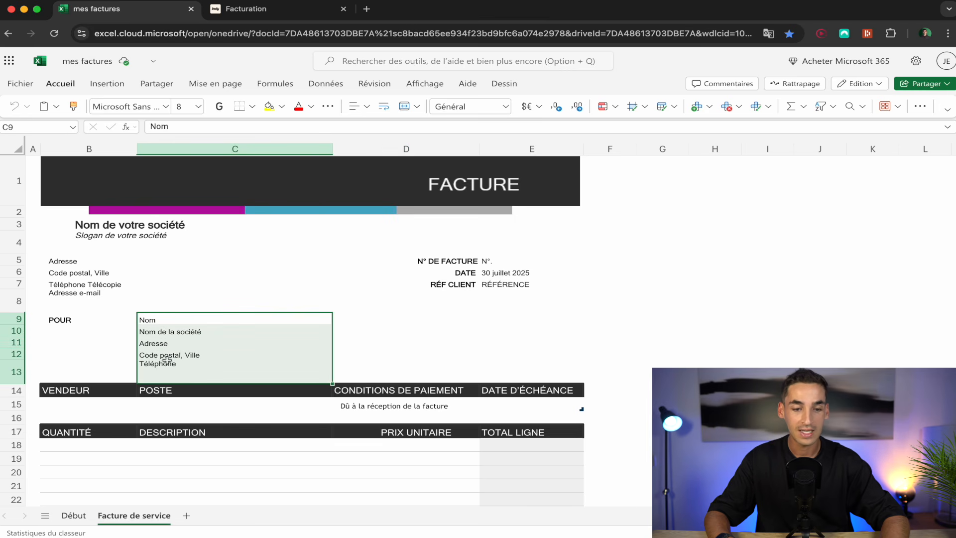
pyautogui.click(184, 352)
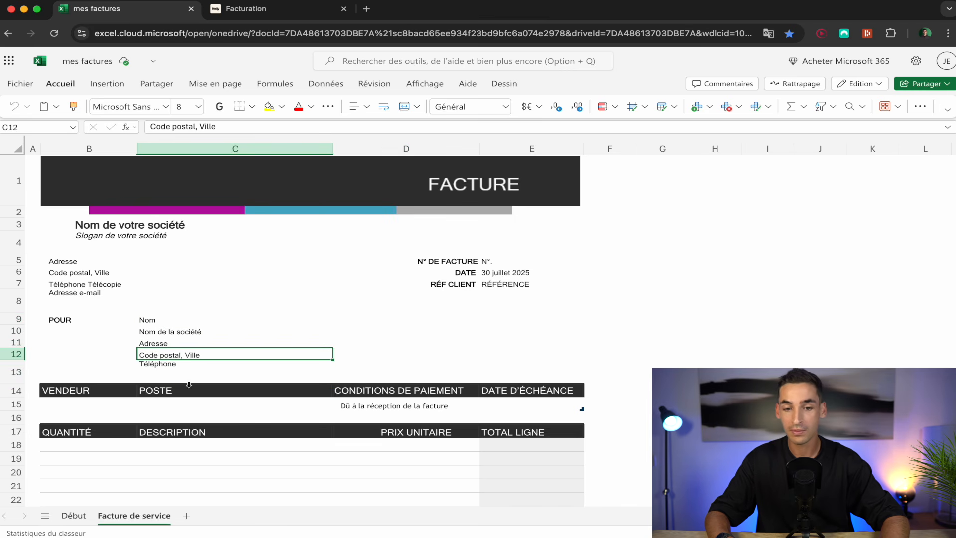
pyautogui.click(491, 263)
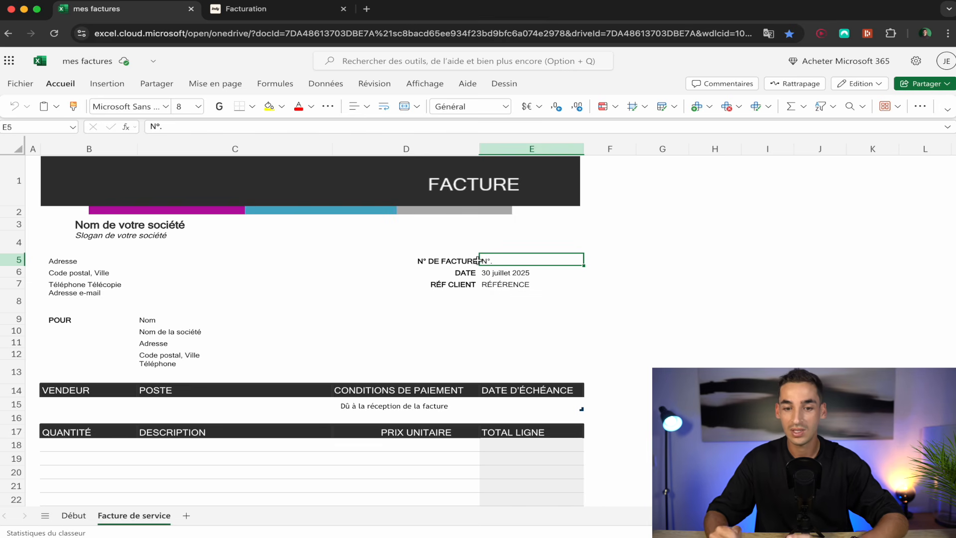
pyautogui.click(501, 275)
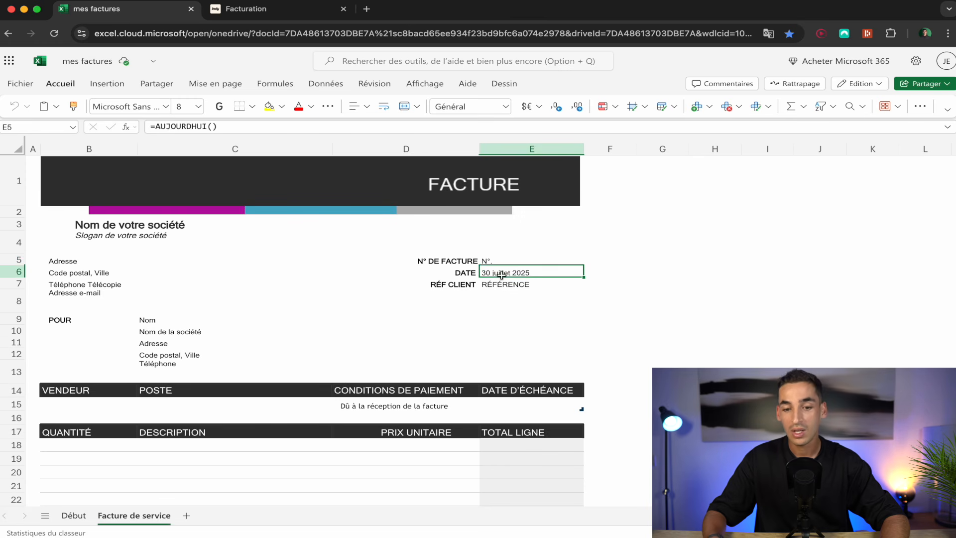
pyautogui.click(515, 285)
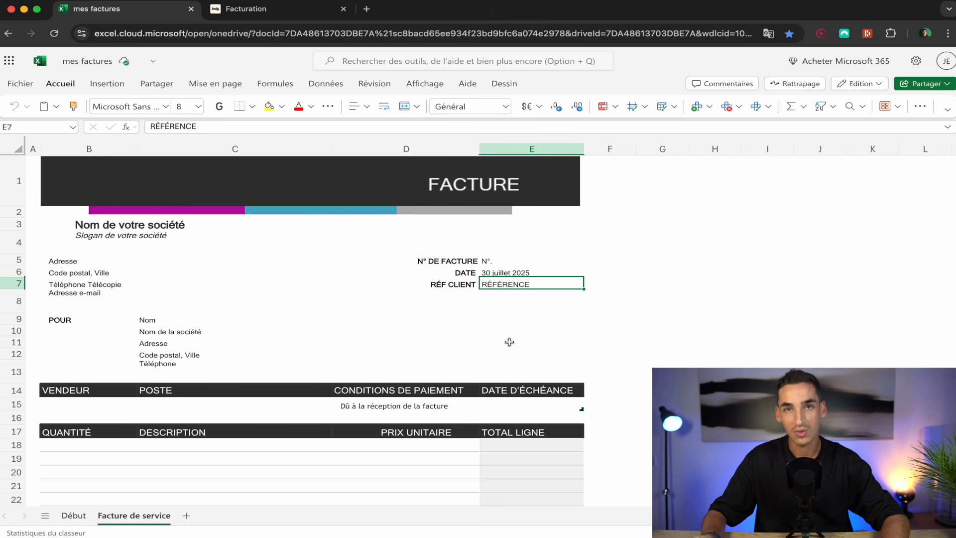
pyautogui.scroll(-4, 468, 343)
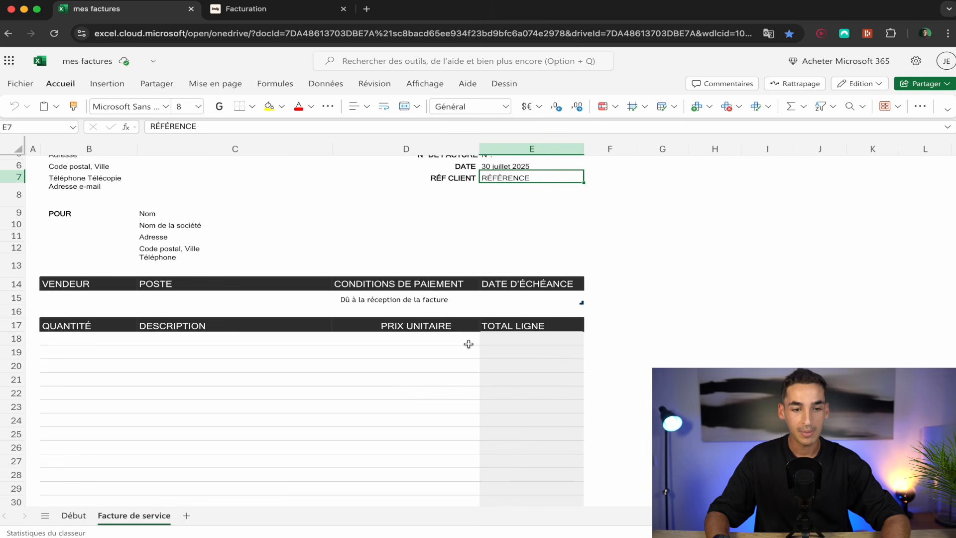
pyautogui.scroll(-1, 468, 344)
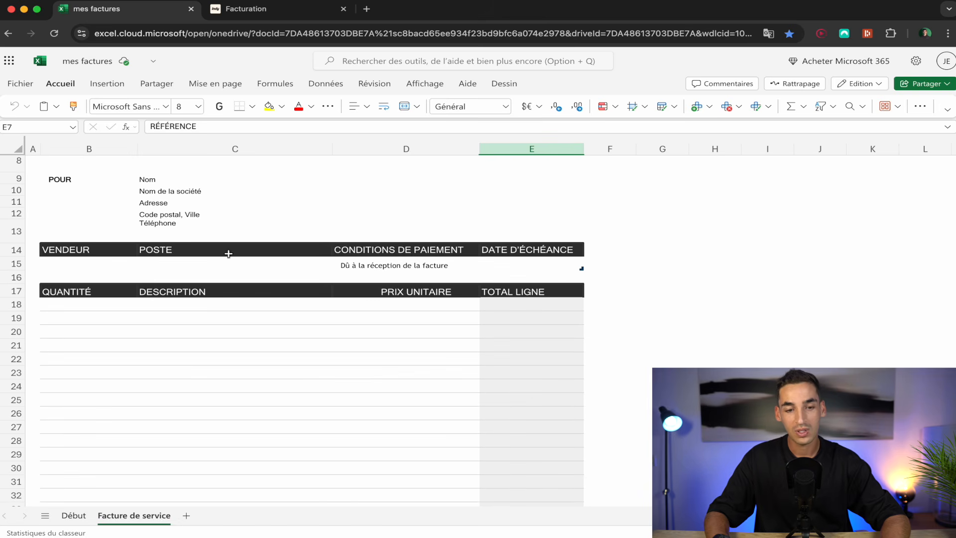
# Set the due date in E15 to 30 August 2025 using the date picker.
pyautogui.doubleClick(523, 266)
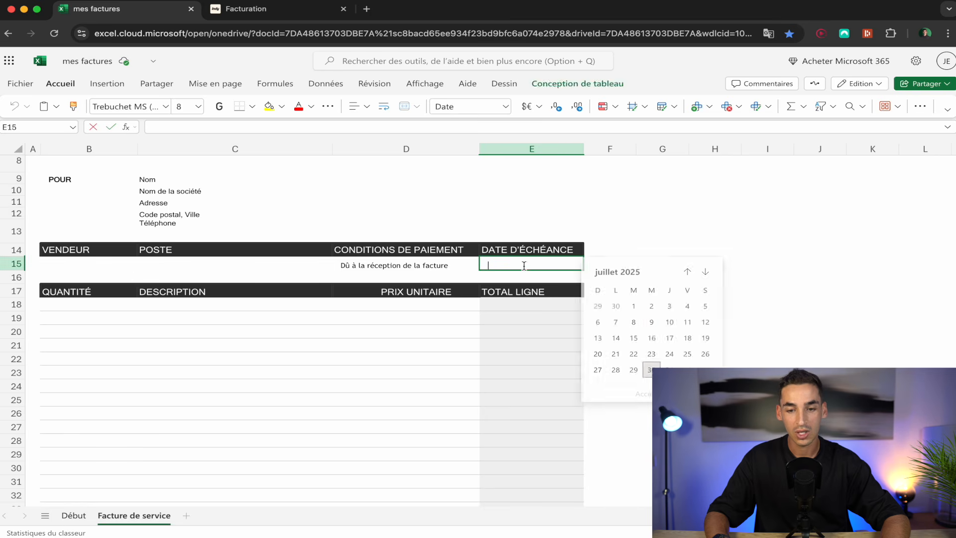
pyautogui.click(709, 273)
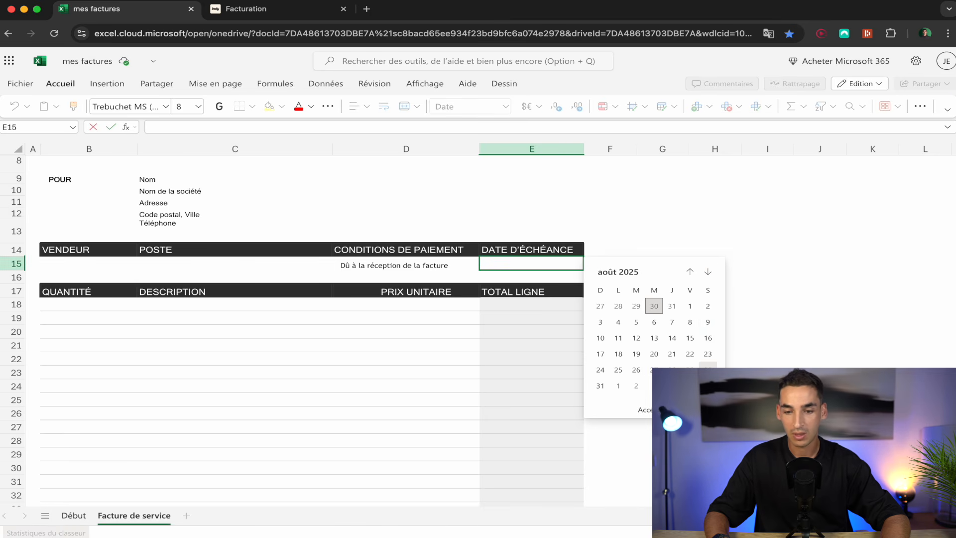
pyautogui.click(708, 370)
pyautogui.click(727, 344)
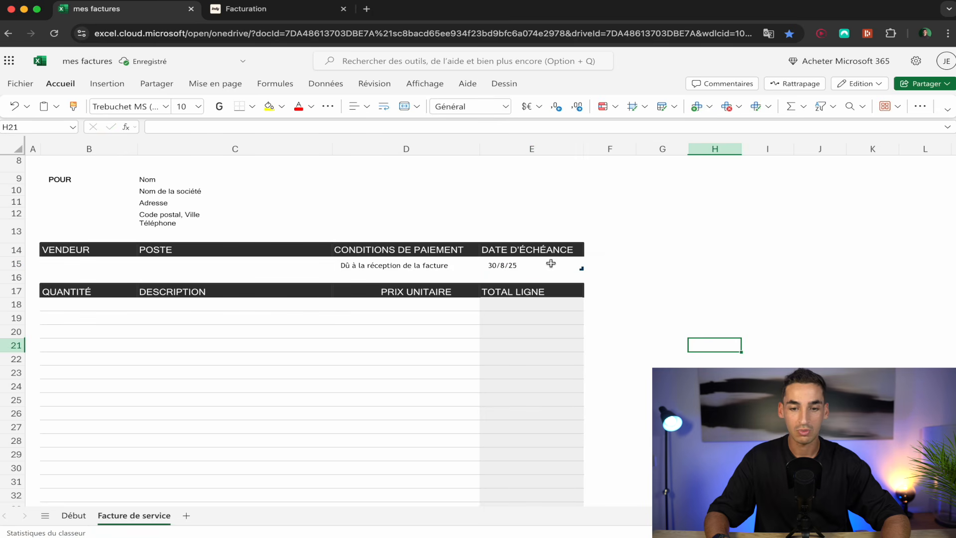
pyautogui.scroll(-6, 264, 351)
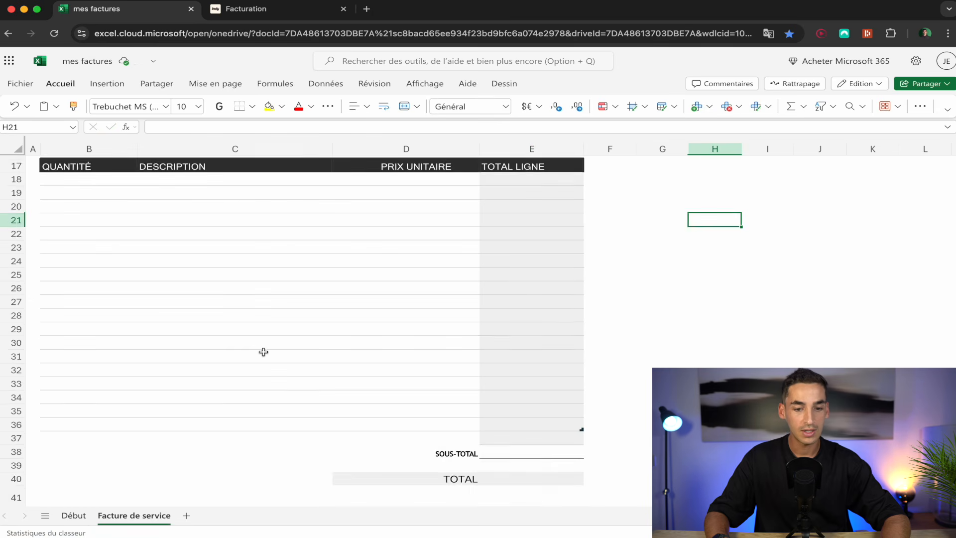
pyautogui.scroll(4, 263, 351)
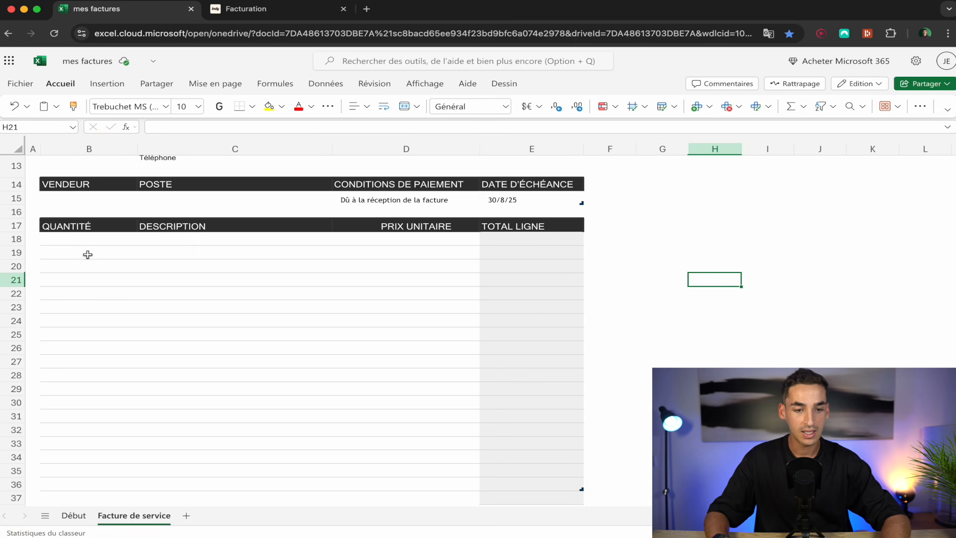
# Fill row 18 with quantity 2, description Télévision and unit price 200, totalling 400,00 €.
pyautogui.doubleClick(65, 241)
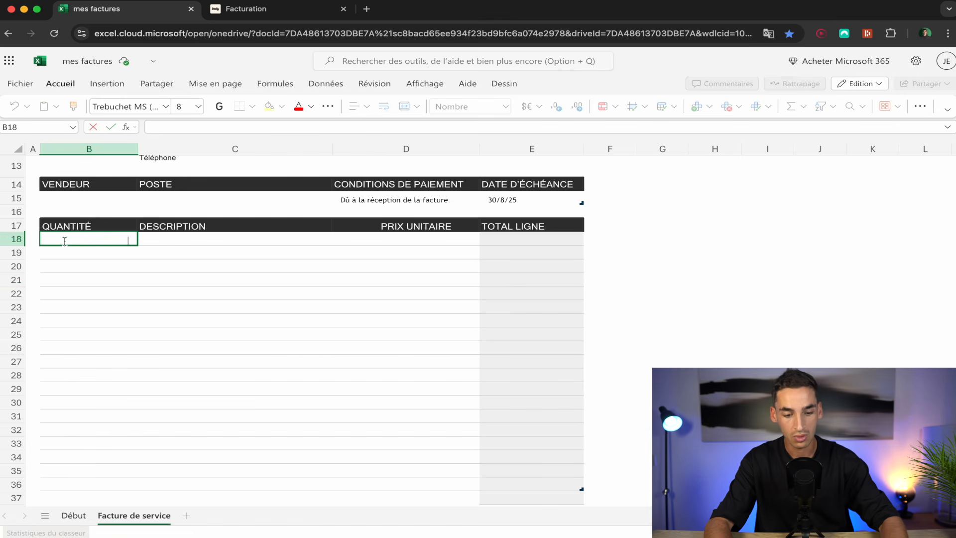
pyautogui.write('2')
pyautogui.press('Return')
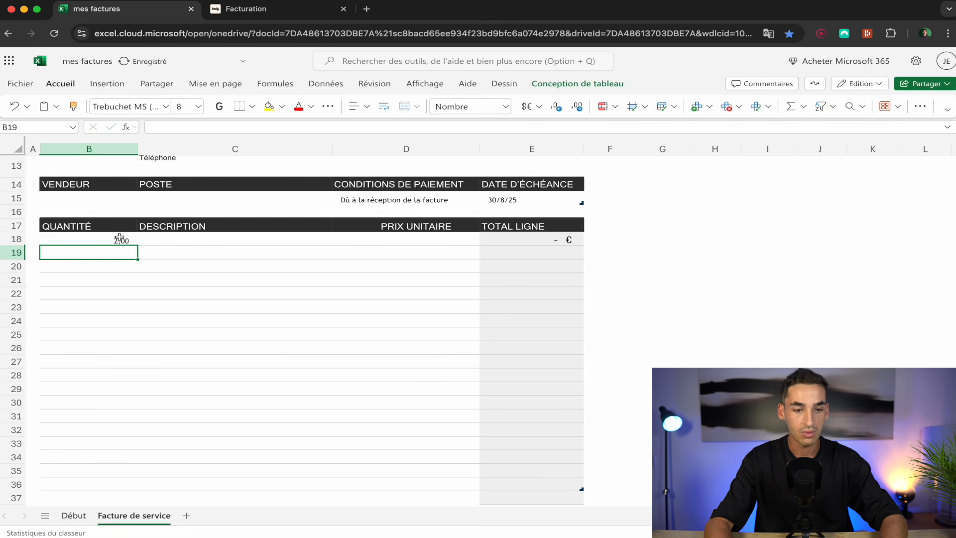
pyautogui.click(223, 238)
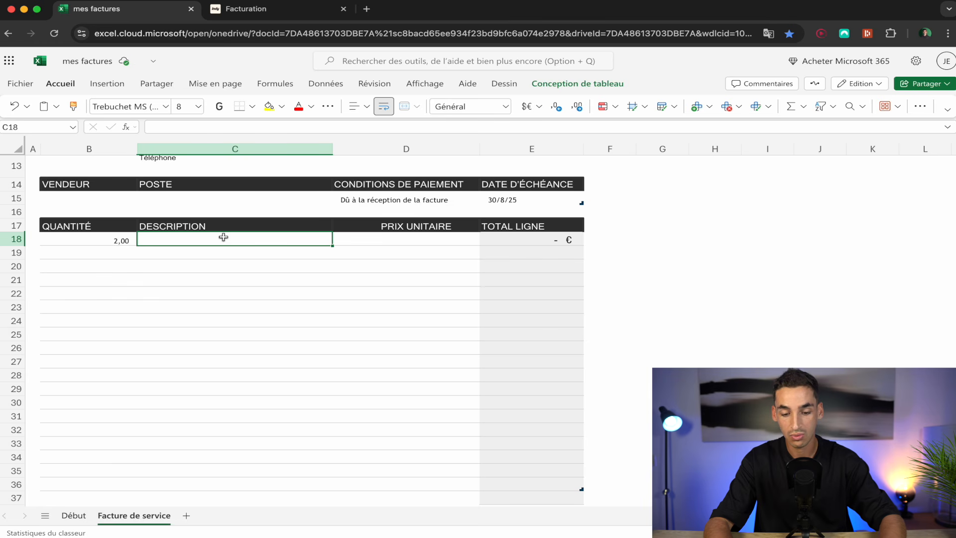
pyautogui.write('Télévision')
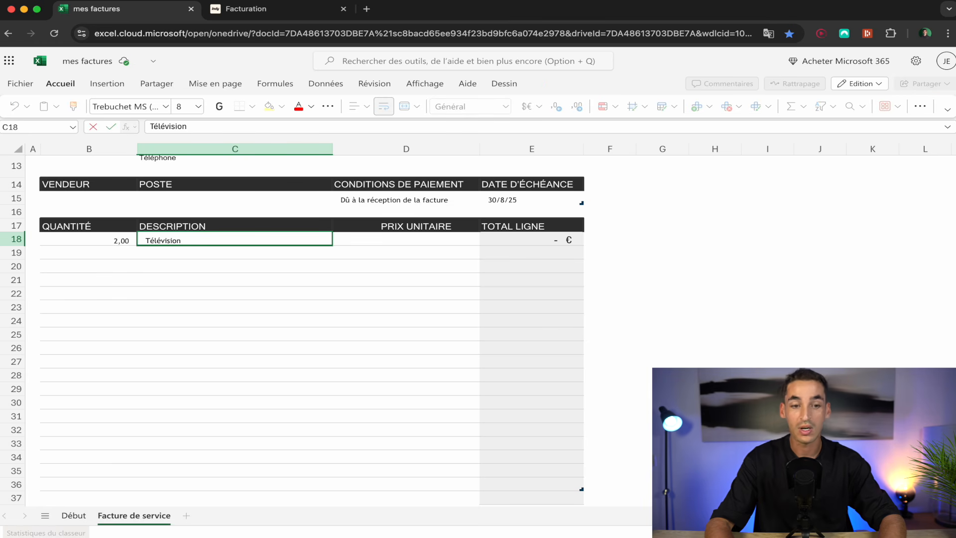
pyautogui.press('Return')
pyautogui.click(410, 241)
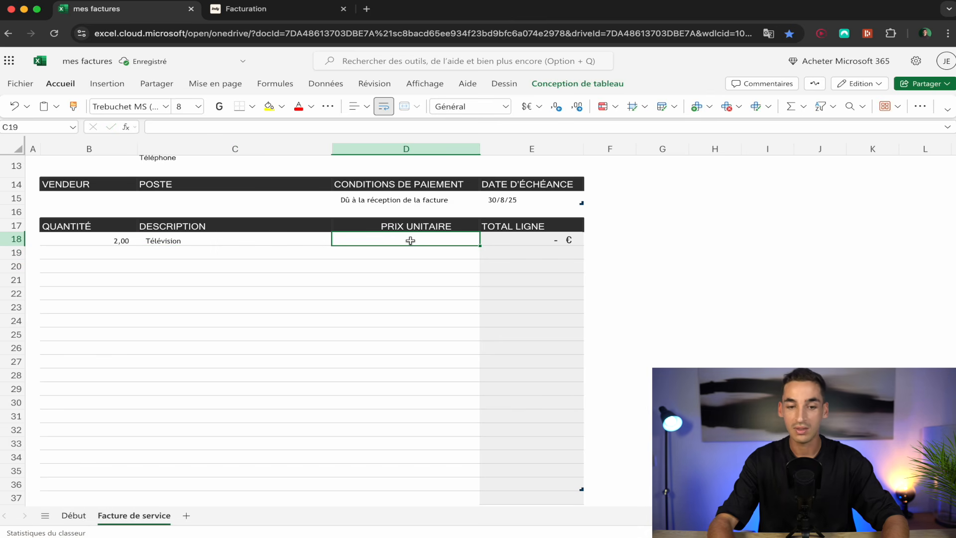
pyautogui.write('200')
pyautogui.press('Return')
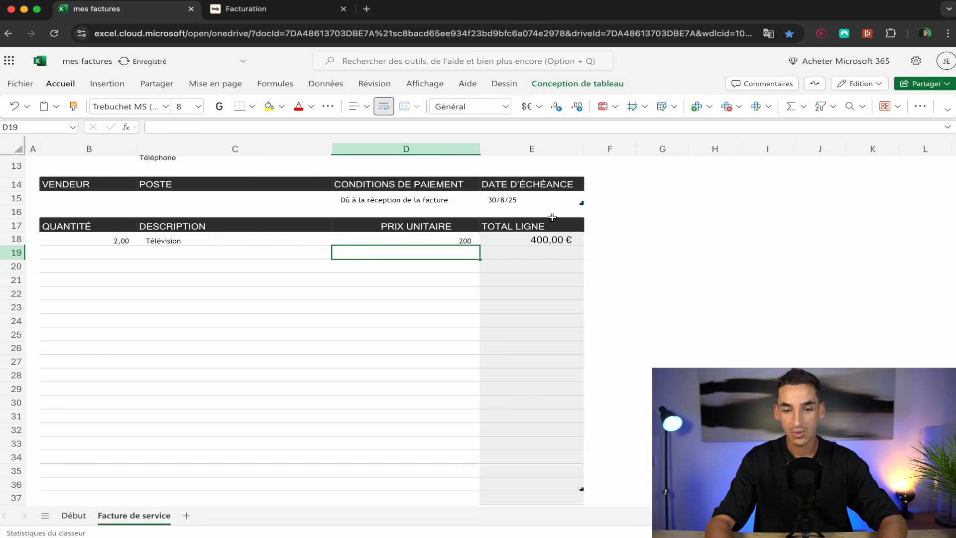
pyautogui.scroll(-5, 405, 256)
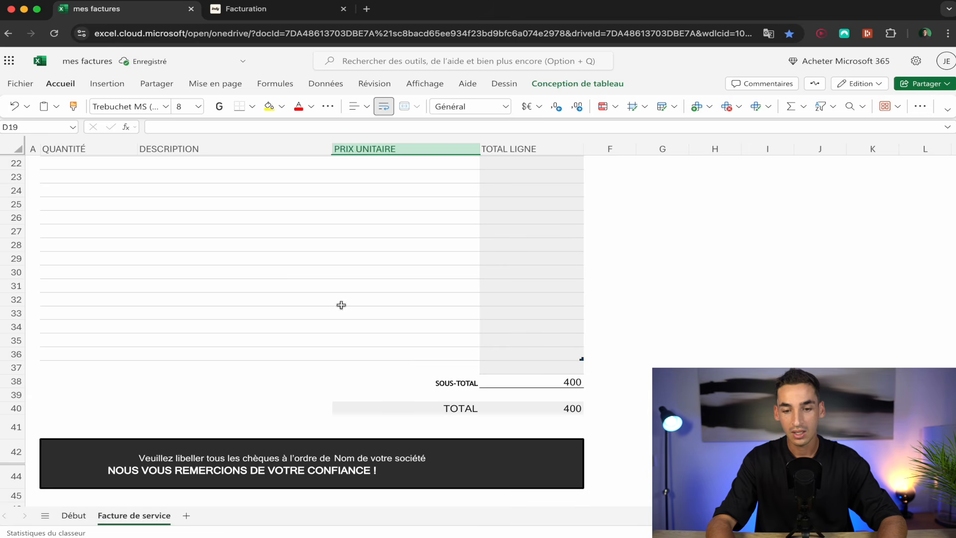
pyautogui.scroll(5, 431, 364)
pyautogui.scroll(-9, 431, 365)
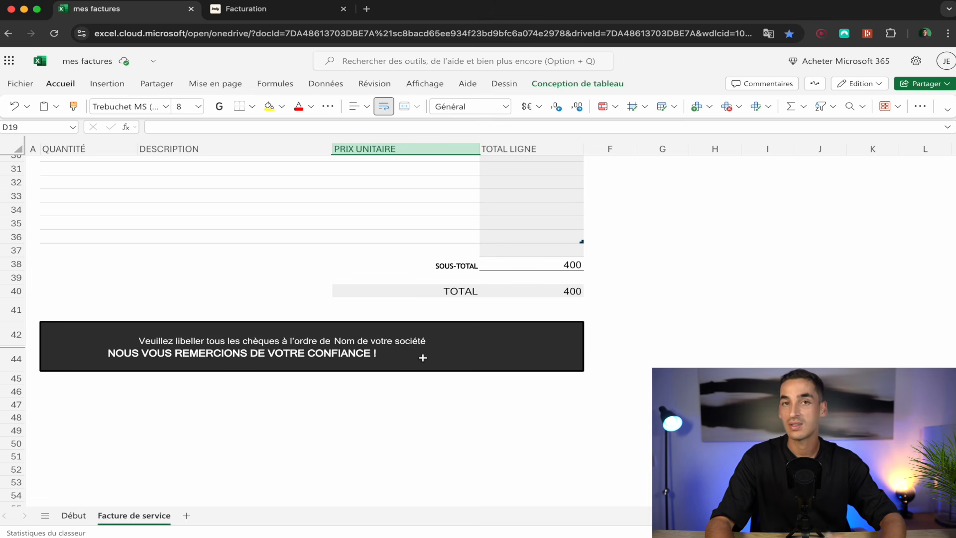
pyautogui.scroll(10, 423, 357)
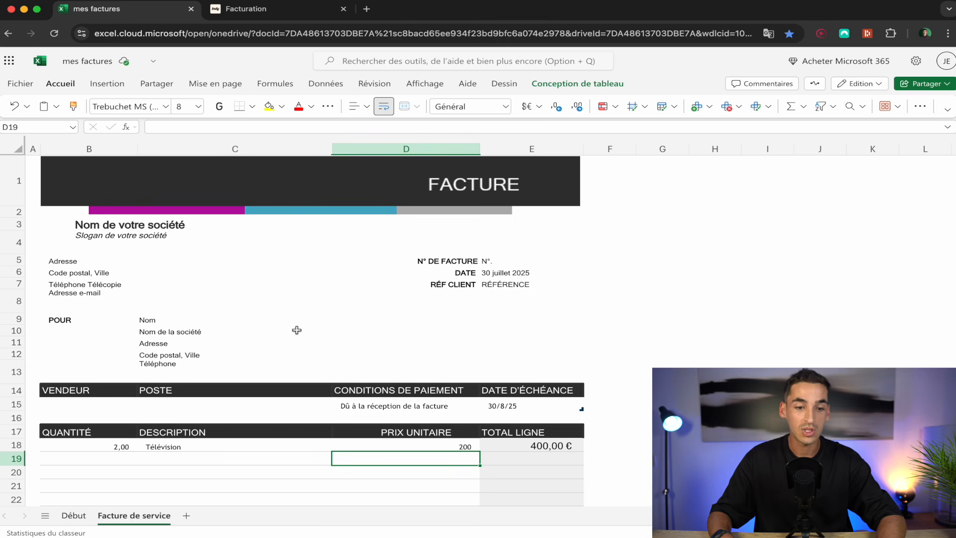
# Move from the Excel workbook to Indy's Facturation page listing the three draft invoices.
pyautogui.scroll(-5, 352, 337)
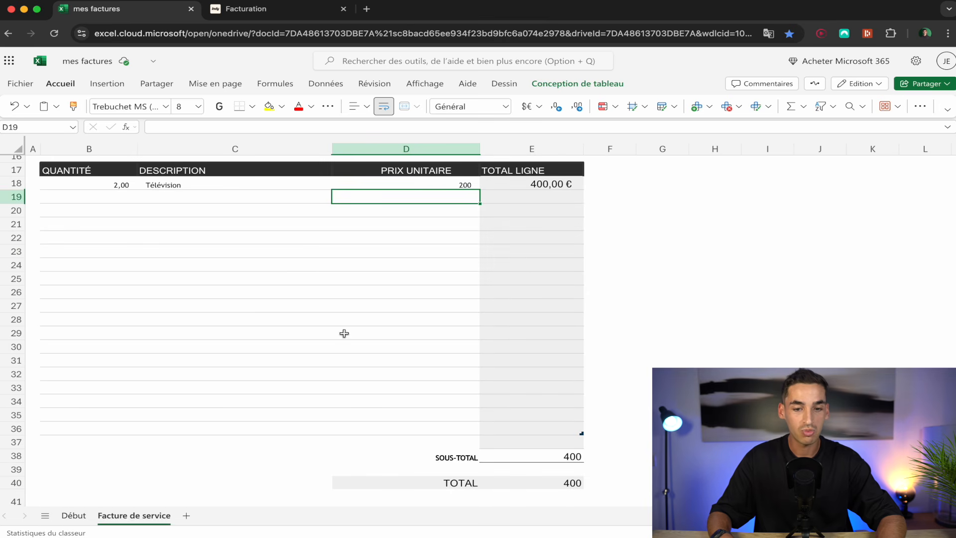
pyautogui.scroll(4, 321, 337)
pyautogui.scroll(2, 321, 336)
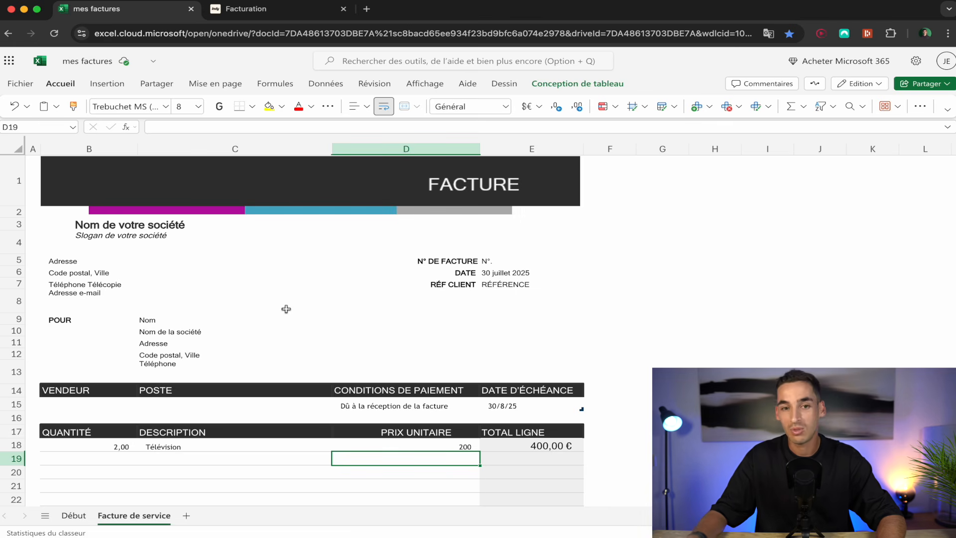
pyautogui.click(275, 15)
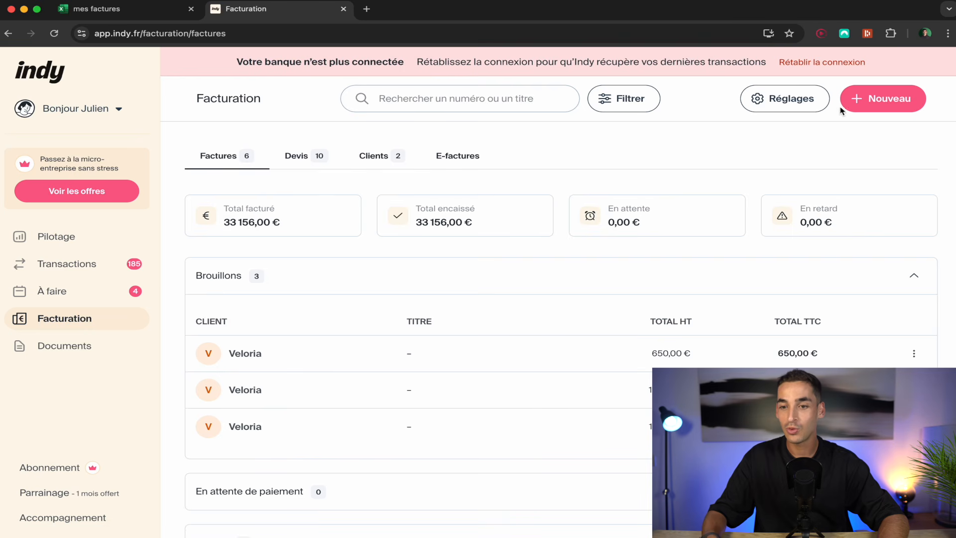
# Choose Créer un nouveau client from the Nouveau menu for a blank company client form.
pyautogui.click(876, 103)
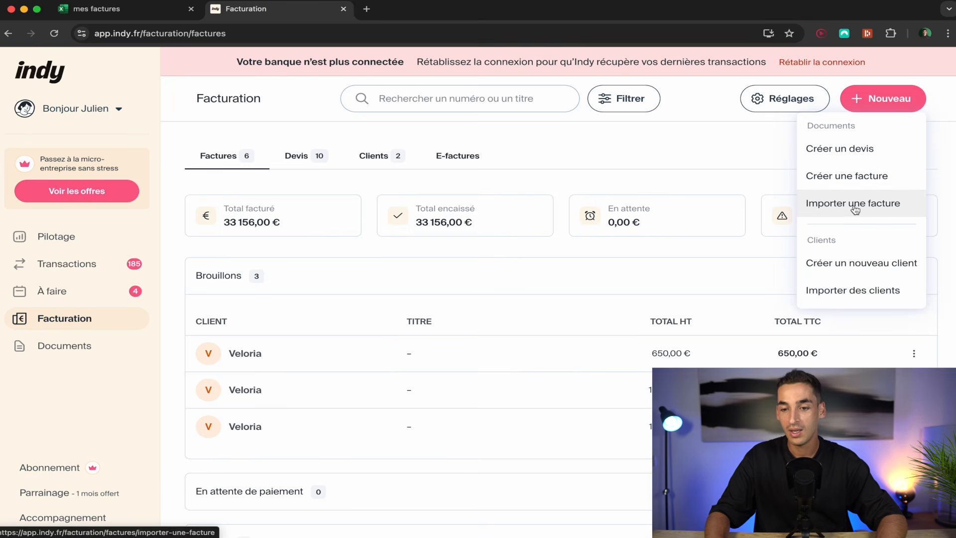
pyautogui.click(862, 269)
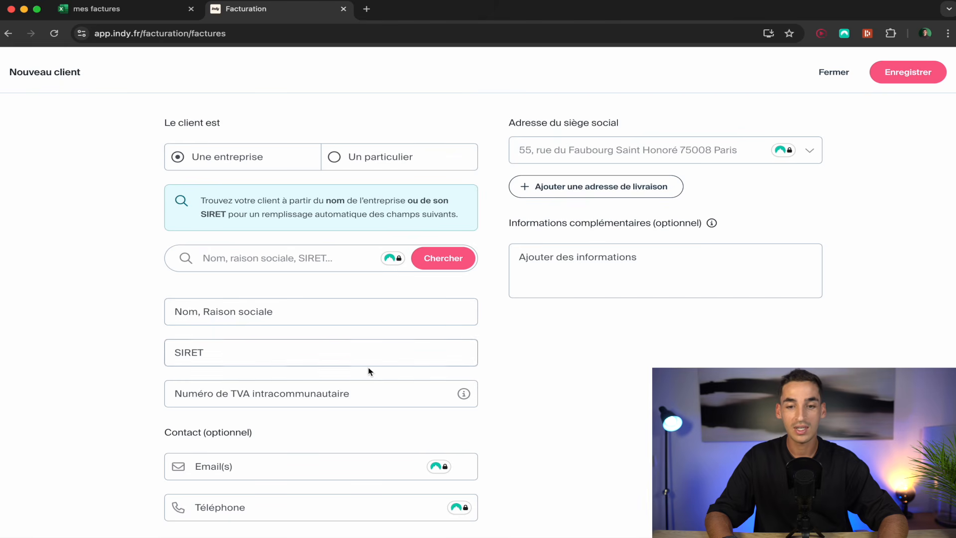
# Toggle the client type, fill in company name Apple and a SIRET, then discard the form.
pyautogui.click(365, 158)
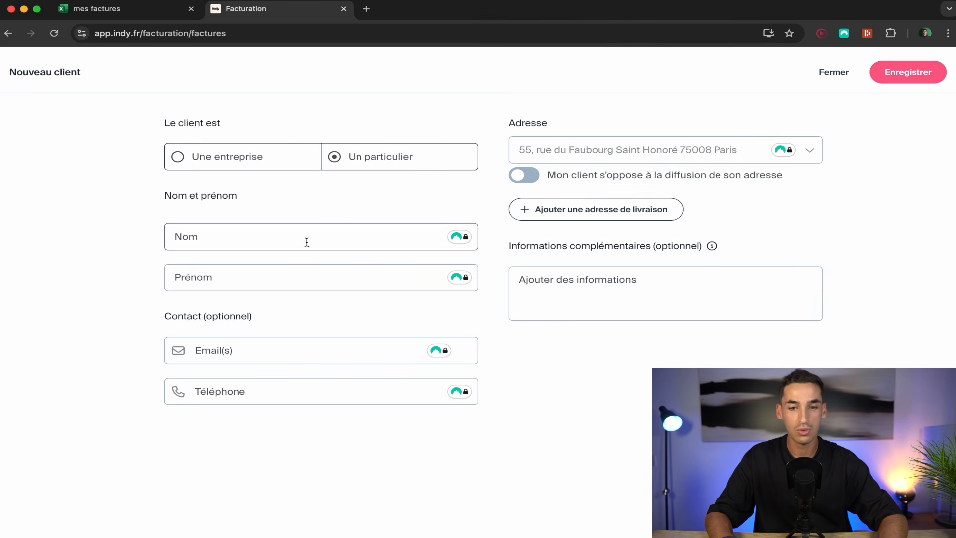
pyautogui.click(257, 158)
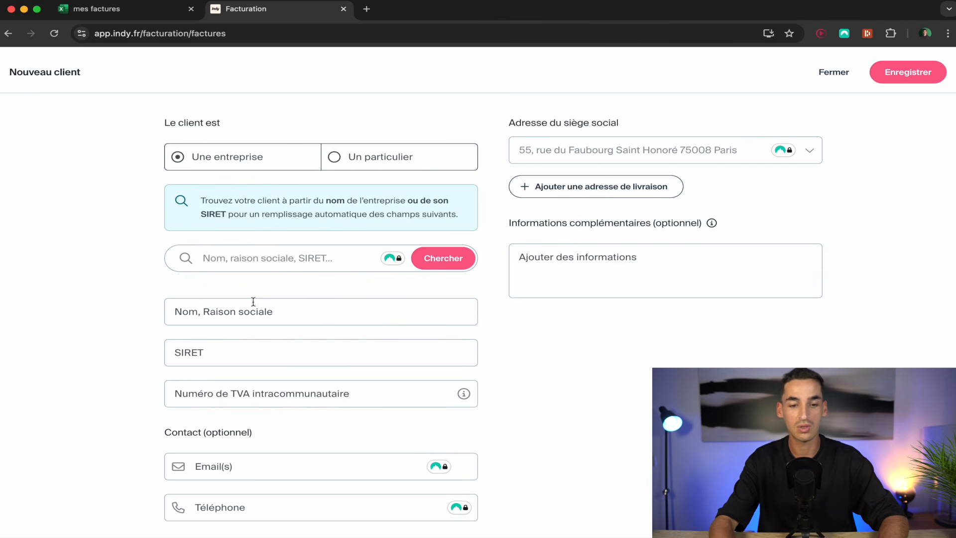
pyautogui.click(254, 305)
pyautogui.write('Apple')
pyautogui.click(205, 358)
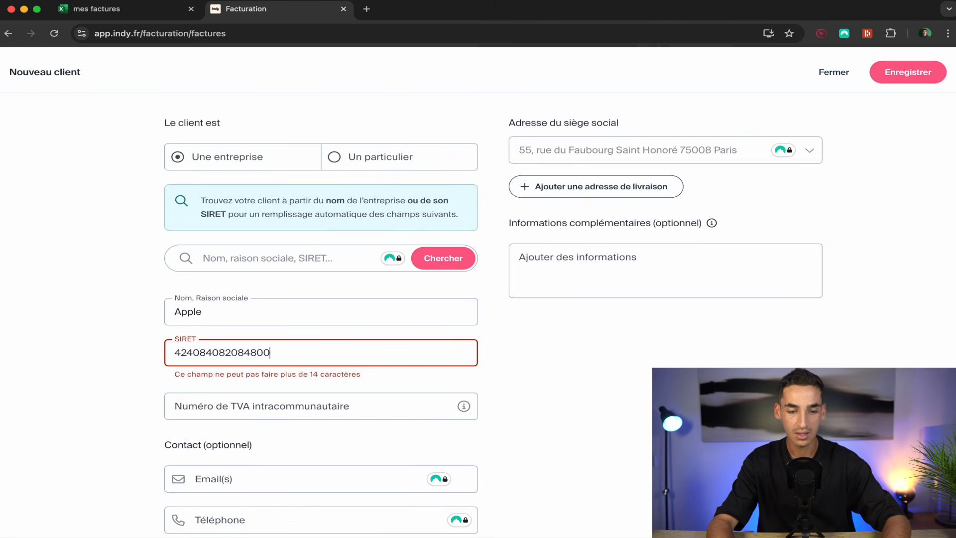
pyautogui.click(105, 360)
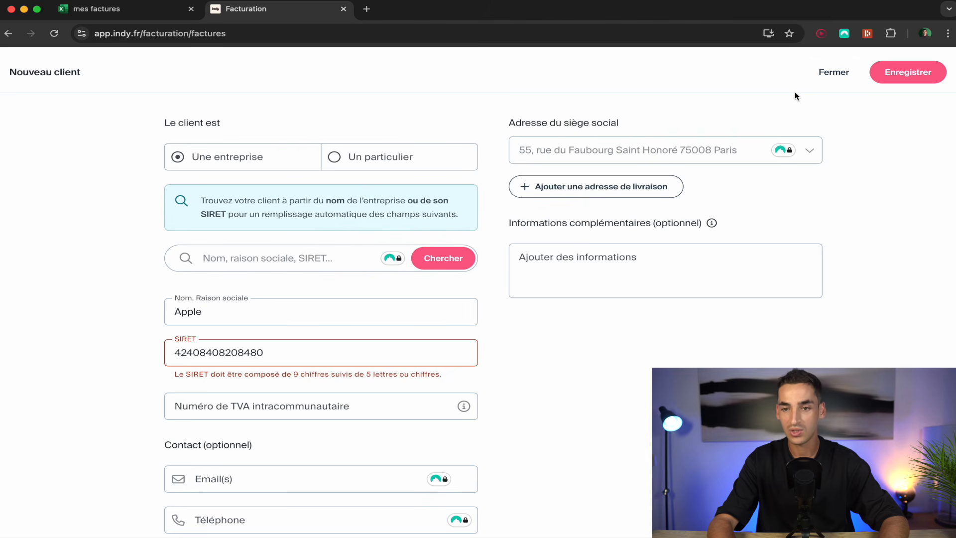
pyautogui.click(832, 73)
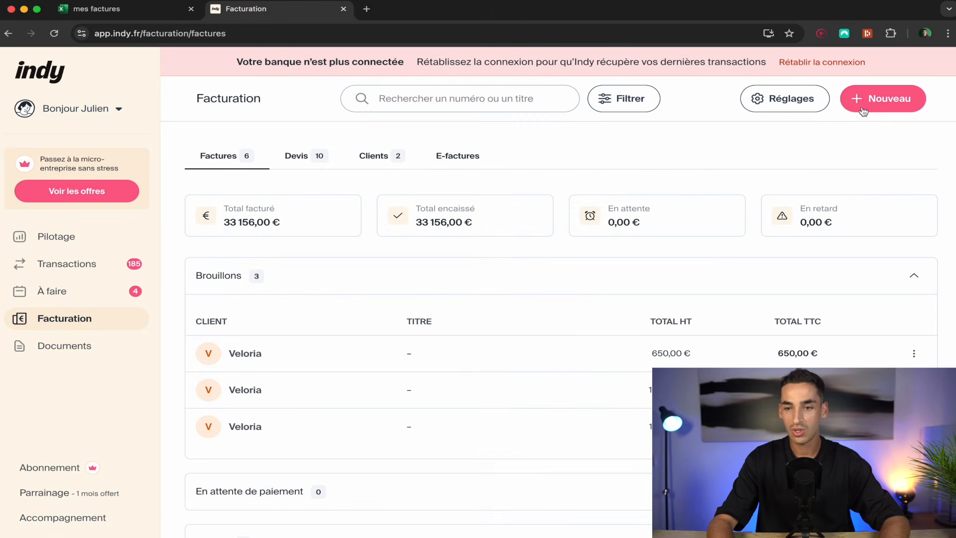
# Start a new invoice from the Nouveau menu.
pyautogui.click(882, 101)
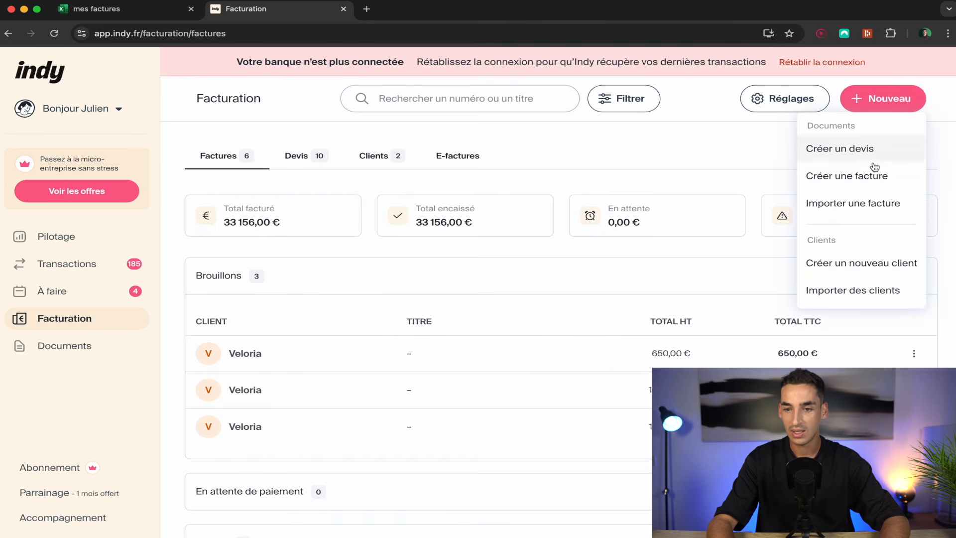
pyautogui.click(873, 184)
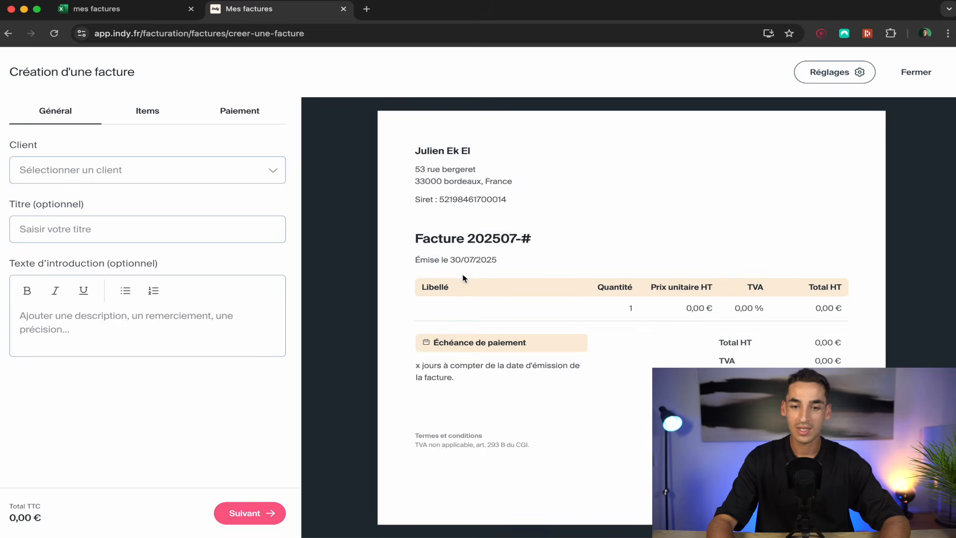
pyautogui.scroll(-5, 563, 352)
pyautogui.scroll(5, 562, 352)
pyautogui.scroll(-5, 563, 352)
pyautogui.scroll(5, 563, 352)
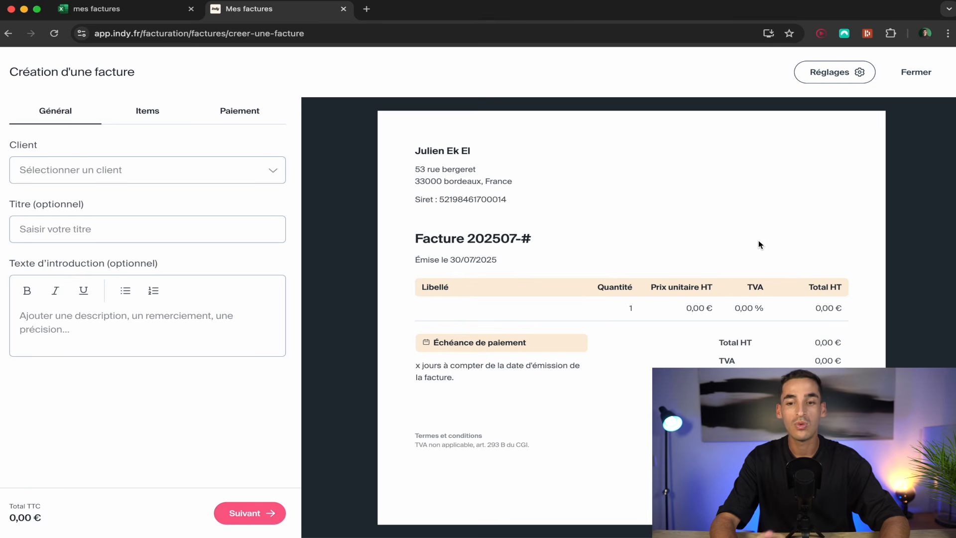
# Bring up the invoice editor's Réglages panel.
pyautogui.click(843, 72)
pyautogui.scroll(-5, 727, 284)
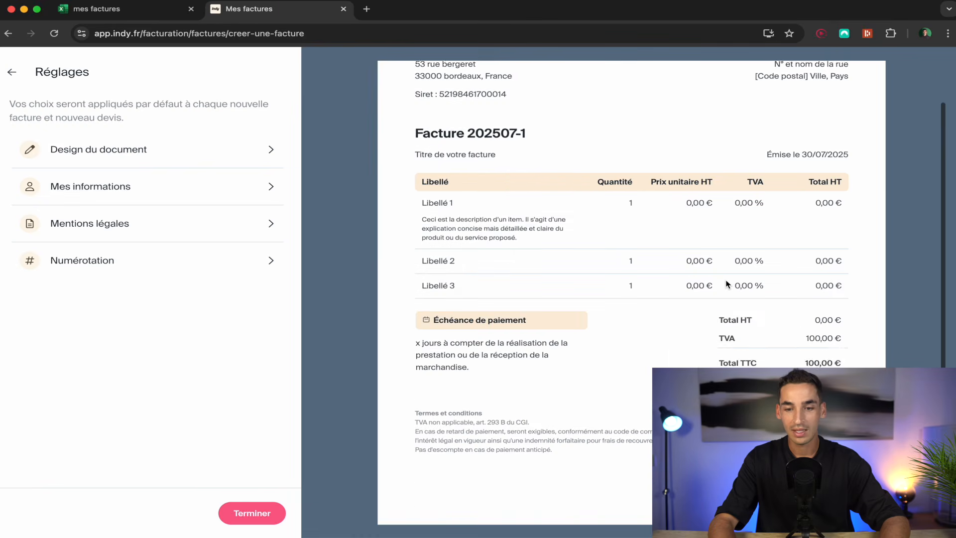
pyautogui.scroll(5, 726, 281)
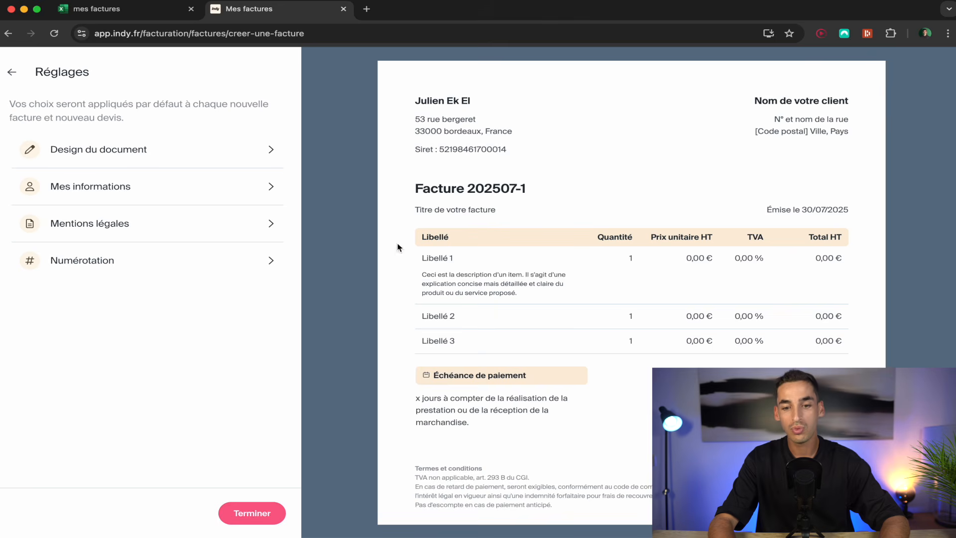
# Compare against the Excel invoice, then review the settings down to the Termes et conditions text.
pyautogui.click(124, 8)
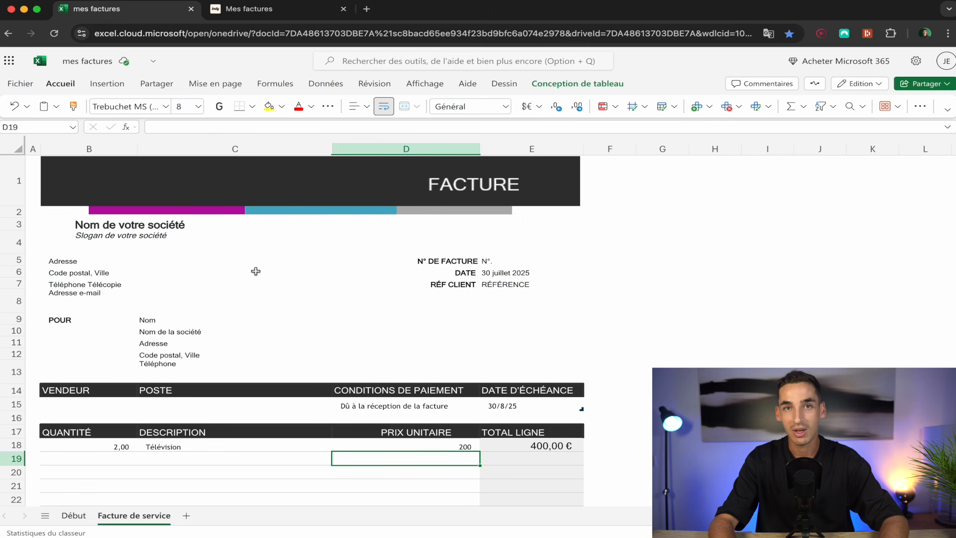
pyautogui.click(294, 10)
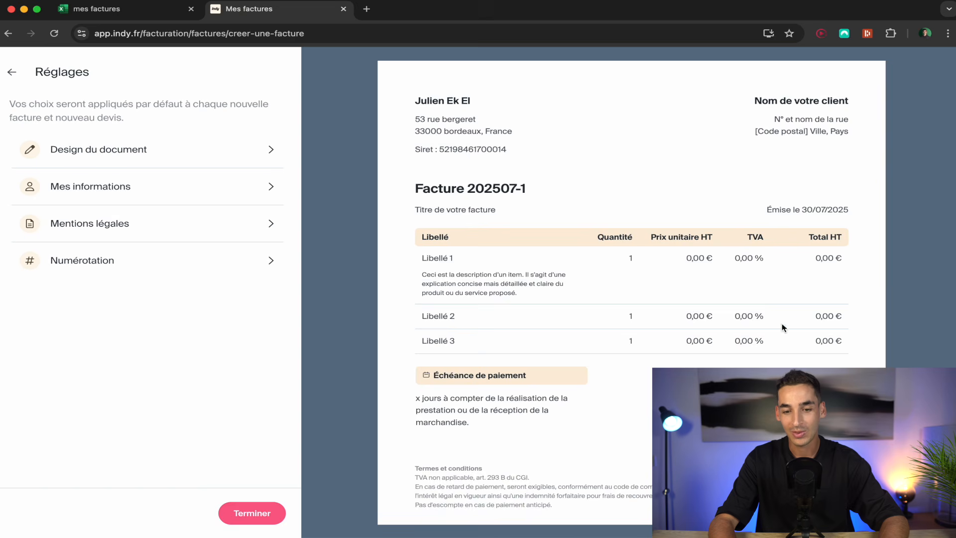
pyautogui.scroll(-3, 740, 363)
pyautogui.scroll(4, 740, 365)
pyautogui.scroll(-2, 741, 364)
pyautogui.scroll(2, 740, 362)
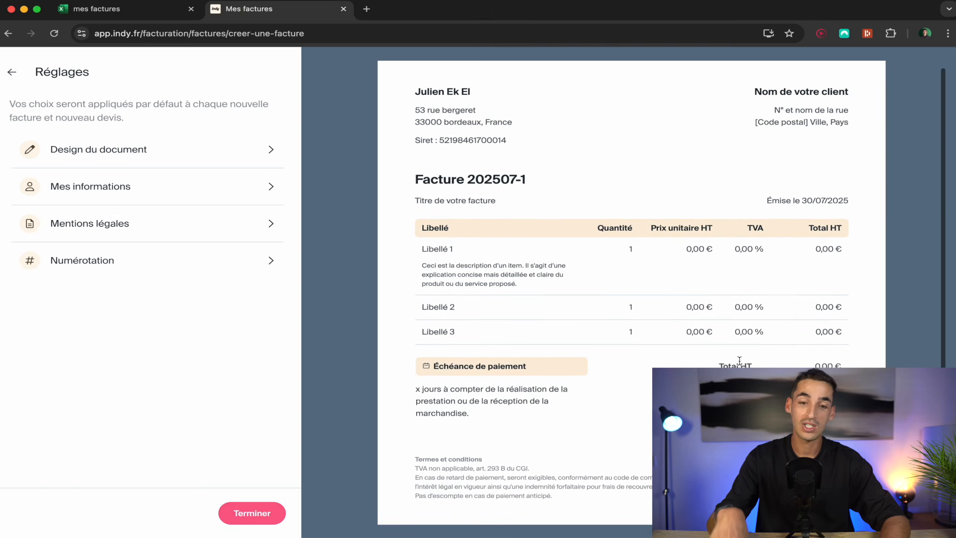
pyautogui.scroll(-1, 740, 360)
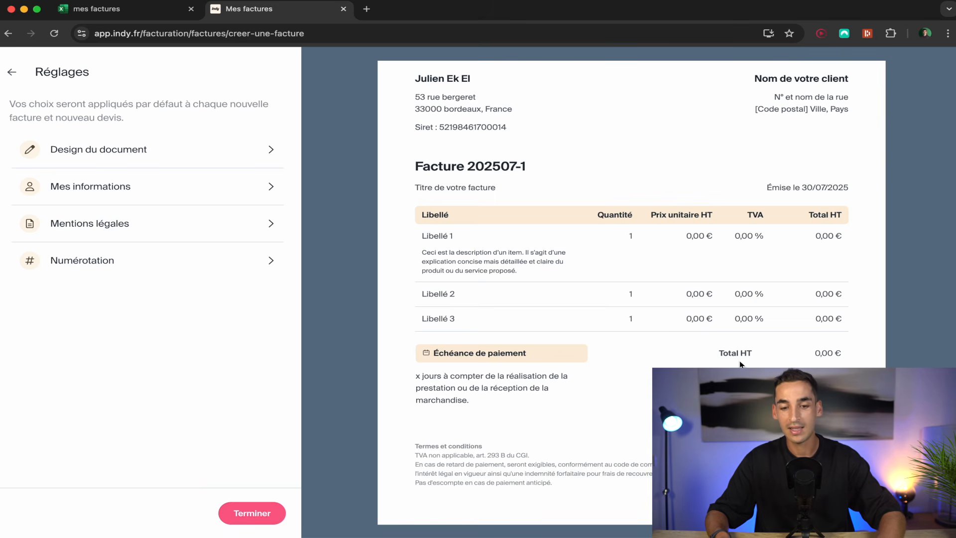
pyautogui.scroll(-1, 741, 365)
pyautogui.moveTo(579, 487); pyautogui.dragTo(416, 448)
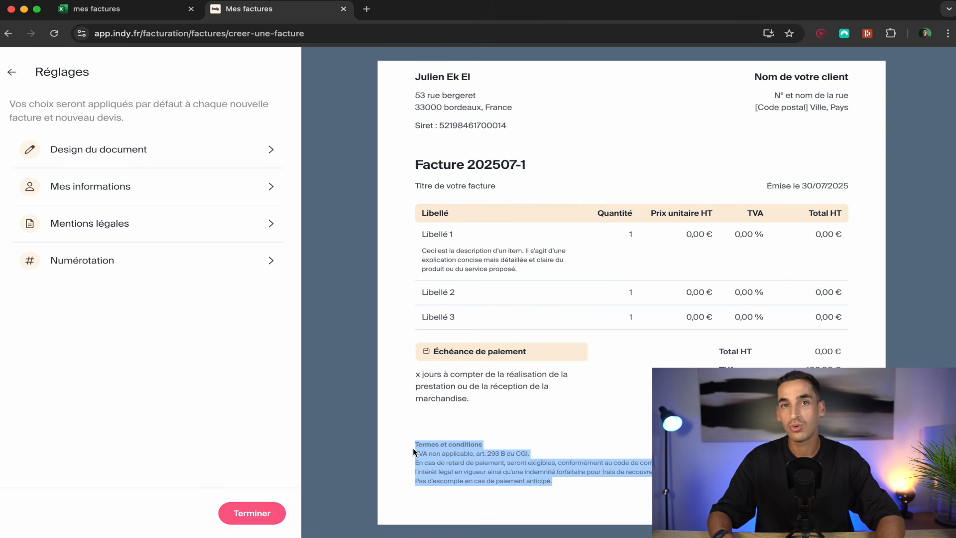
pyautogui.click(414, 447)
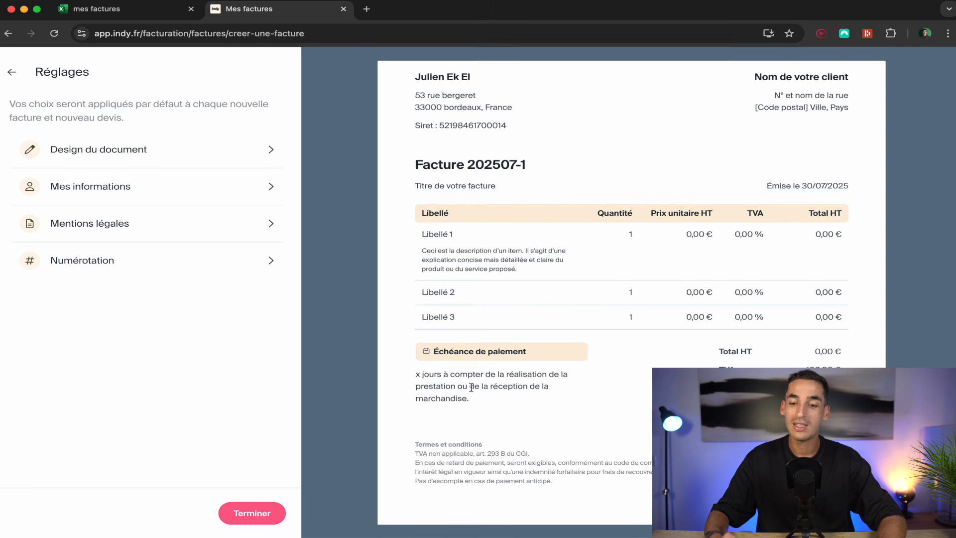
pyautogui.scroll(1, 471, 388)
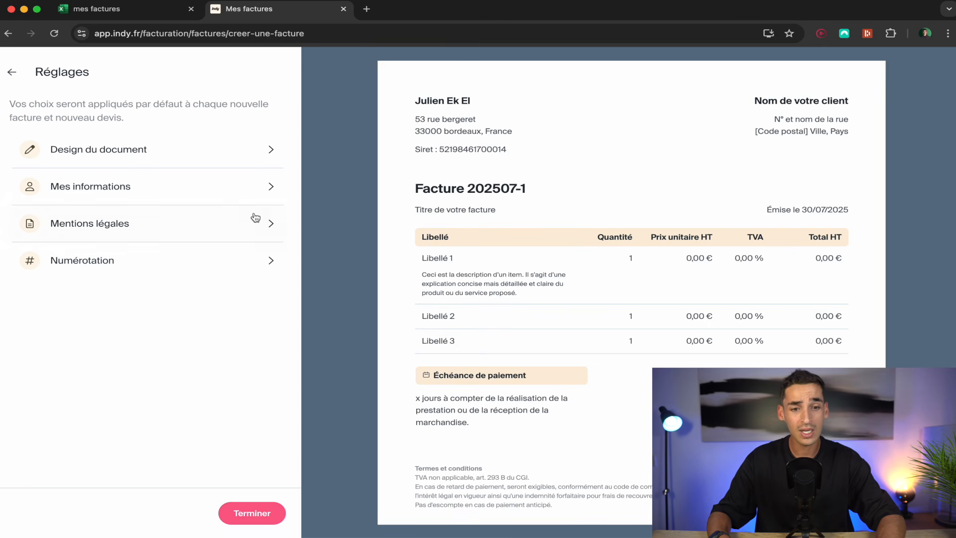
# In Design du document, preview the Compact and Latéral themes, then keep Standard.
pyautogui.click(200, 155)
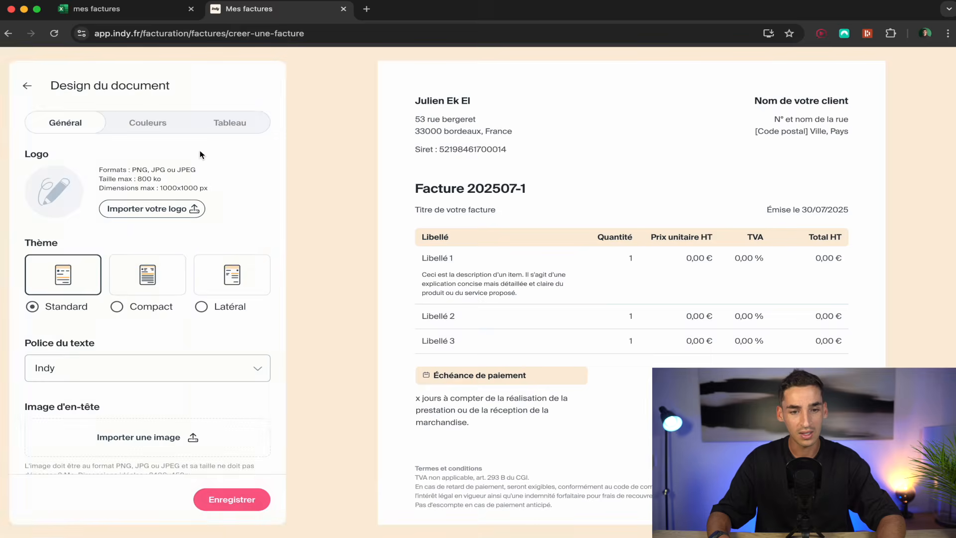
pyautogui.click(140, 271)
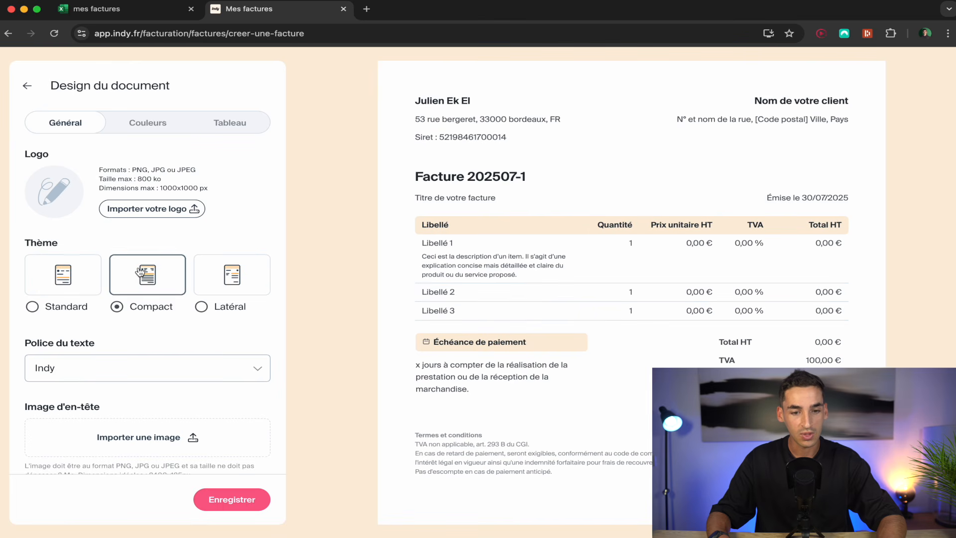
pyautogui.click(264, 282)
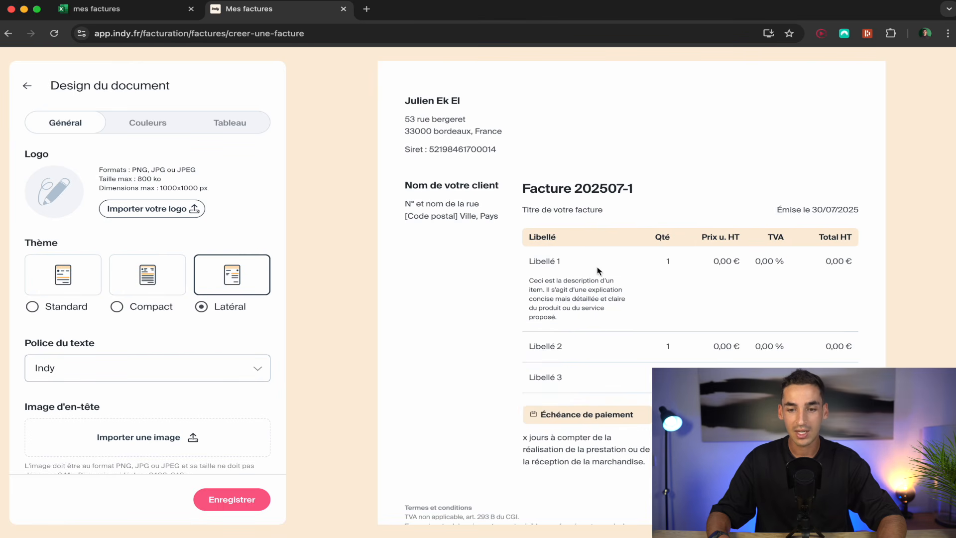
pyautogui.click(62, 289)
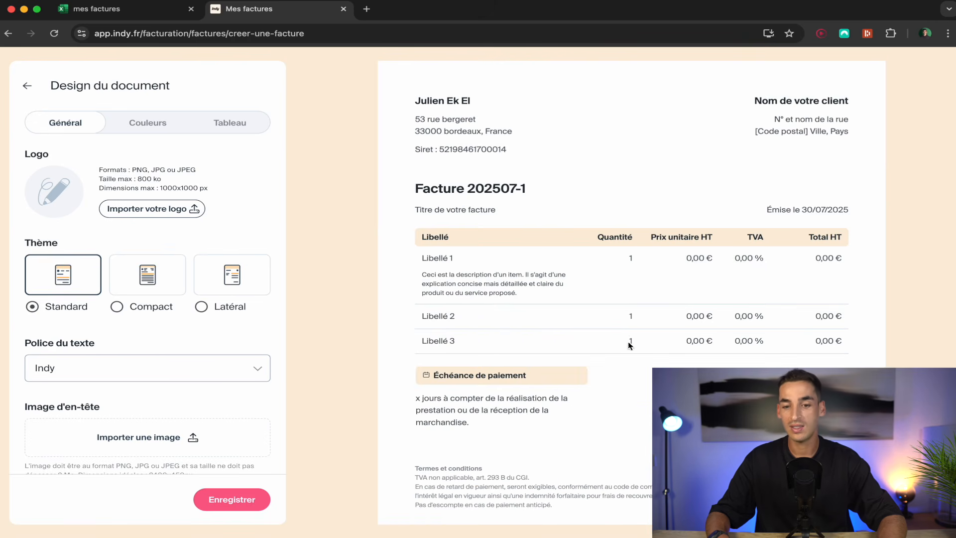
pyautogui.scroll(-4, 491, 336)
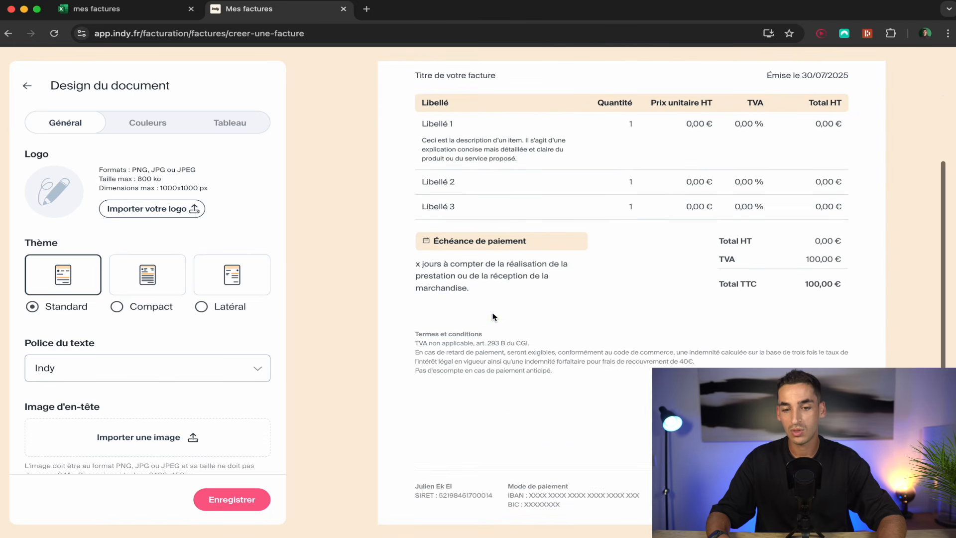
pyautogui.scroll(3, 493, 316)
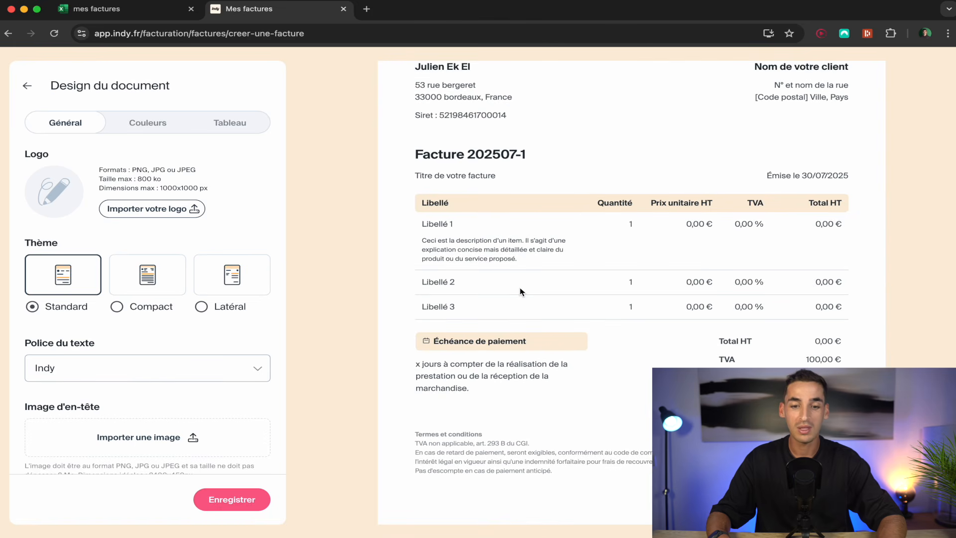
pyautogui.scroll(1, 522, 292)
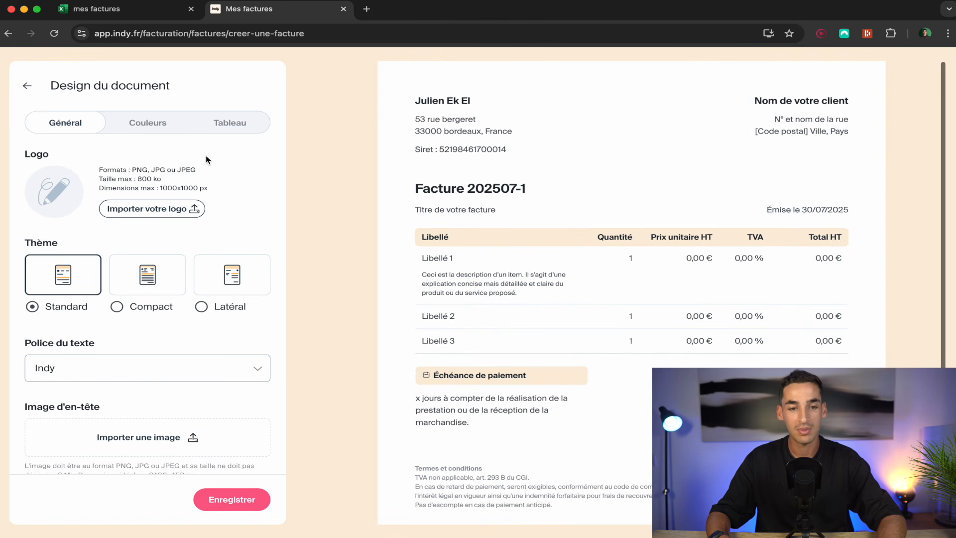
# In Couleurs, try light blue, purple and salmon pink as the invoice's main colour.
pyautogui.click(147, 124)
pyautogui.click(171, 184)
pyautogui.click(140, 184)
pyautogui.click(106, 185)
pyautogui.click(234, 186)
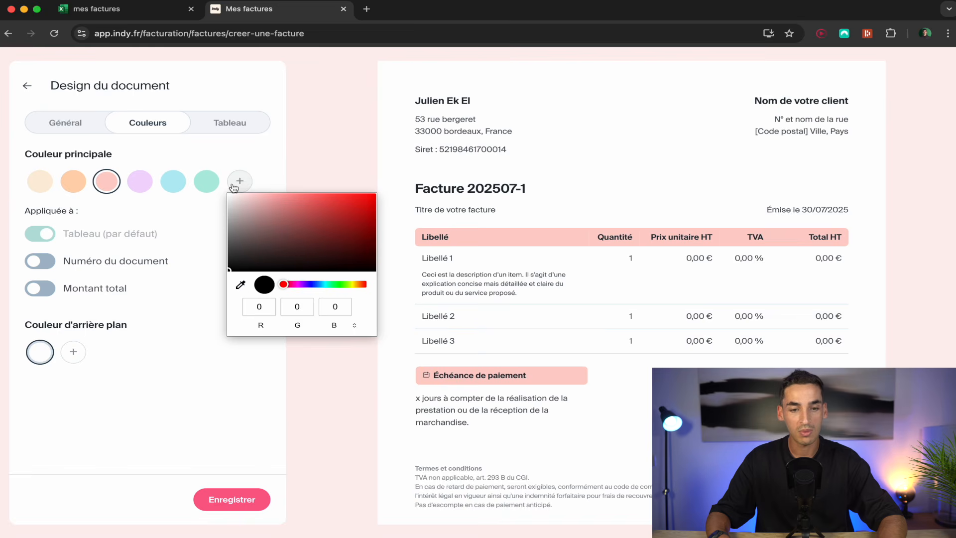
# Try red and blue in the custom picker, then set the main colour to beige.
pyautogui.click(356, 199)
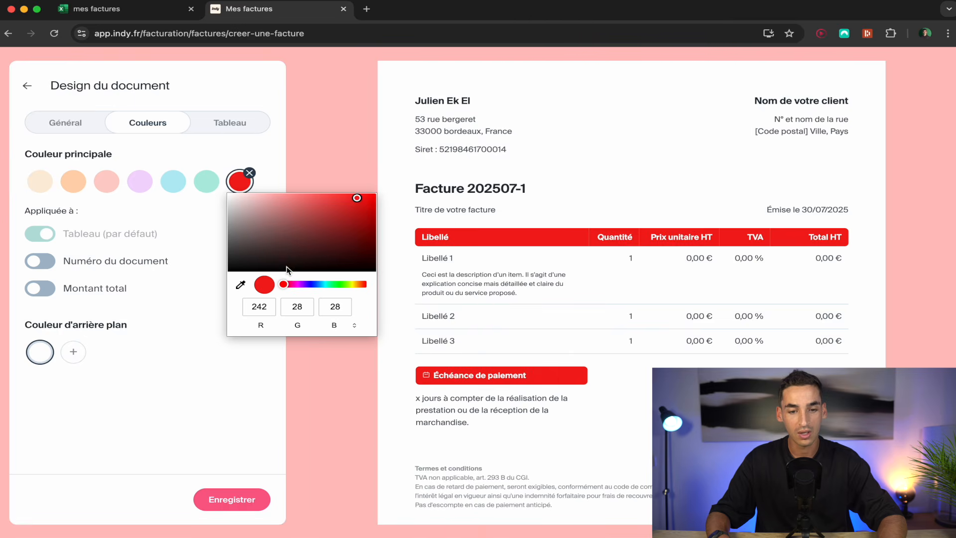
pyautogui.click(316, 285)
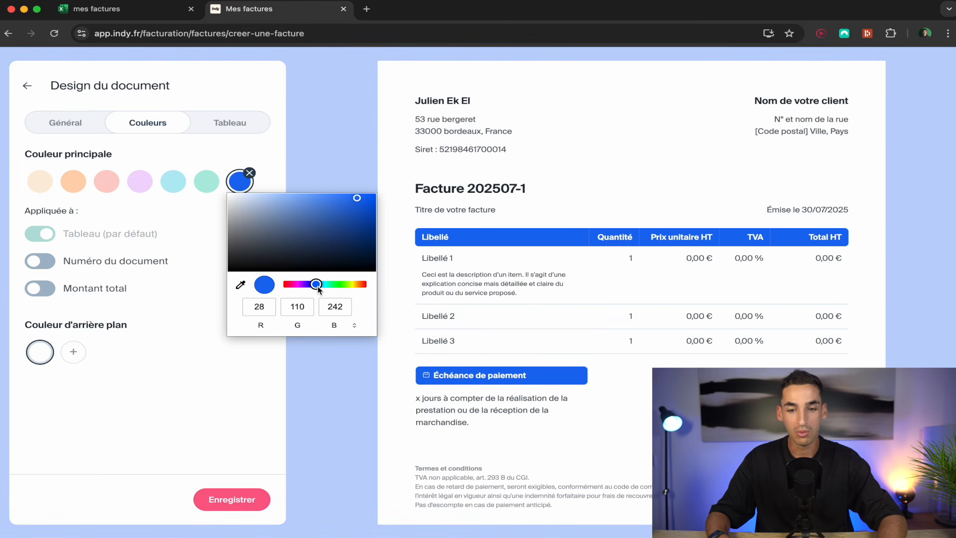
pyautogui.click(268, 151)
pyautogui.scroll(-3, 560, 387)
pyautogui.scroll(3, 560, 387)
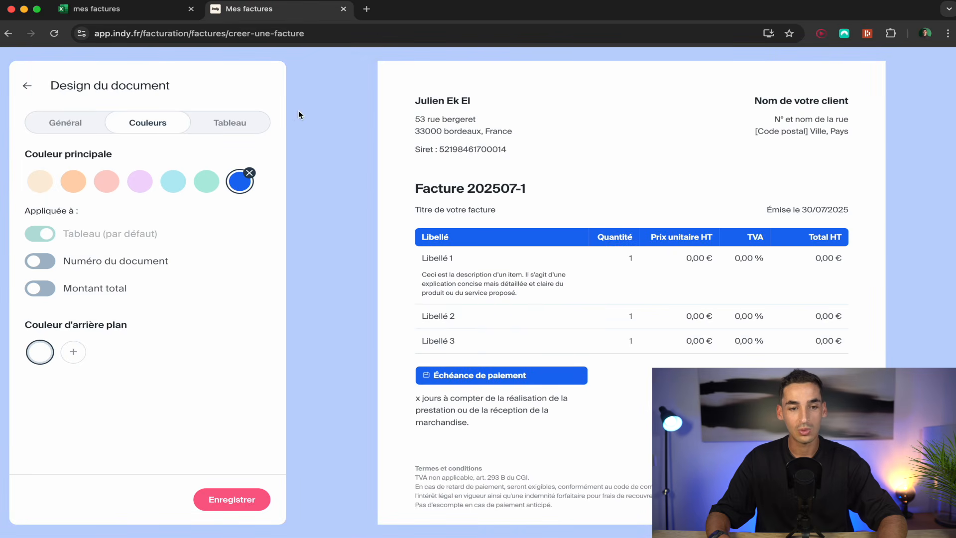
pyautogui.click(41, 184)
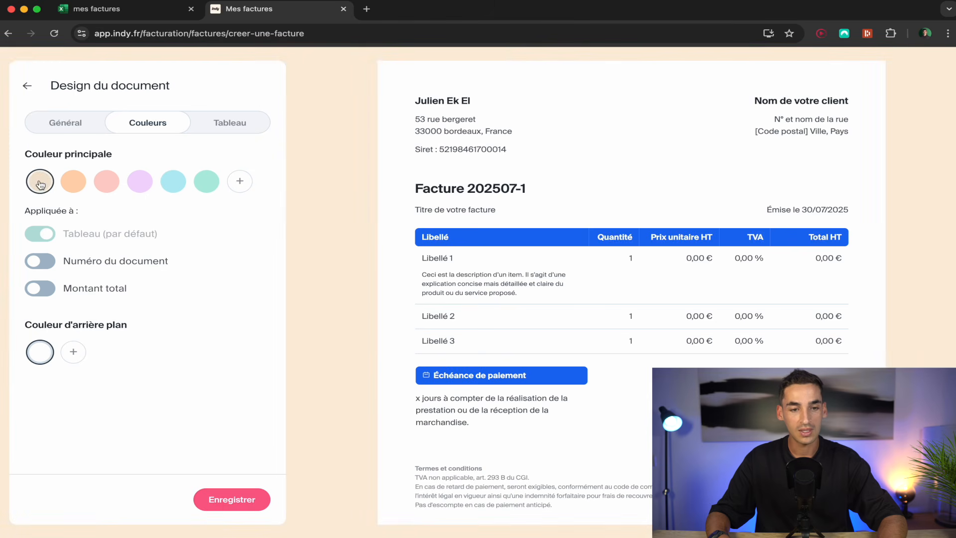
pyautogui.click(221, 126)
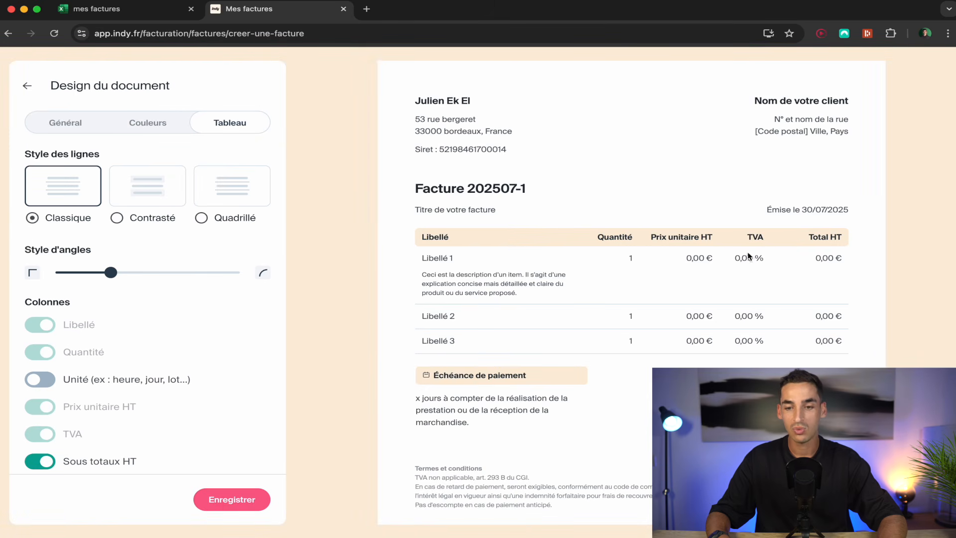
# Keep the Classique table row style after trying Quadrillé and Contrasté, then save the design.
pyautogui.click(229, 196)
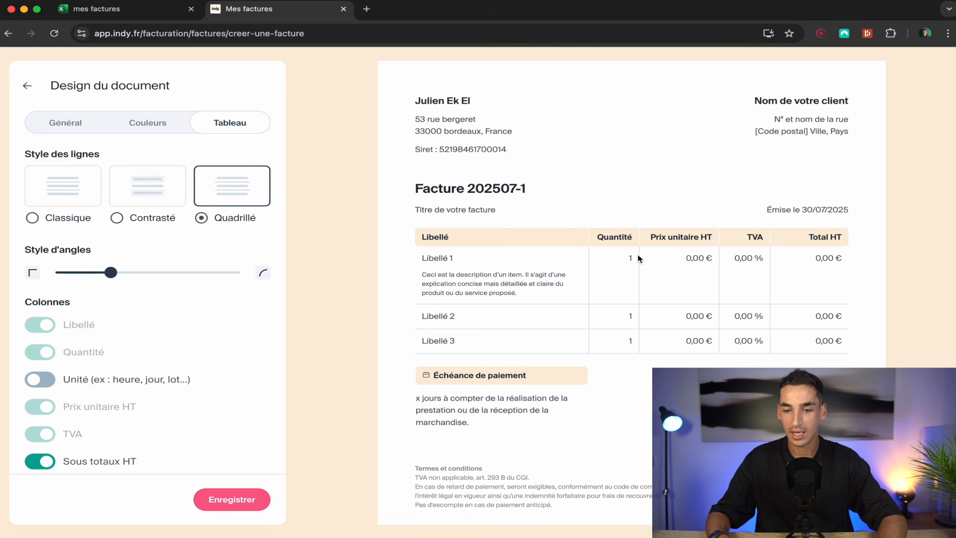
pyautogui.click(142, 185)
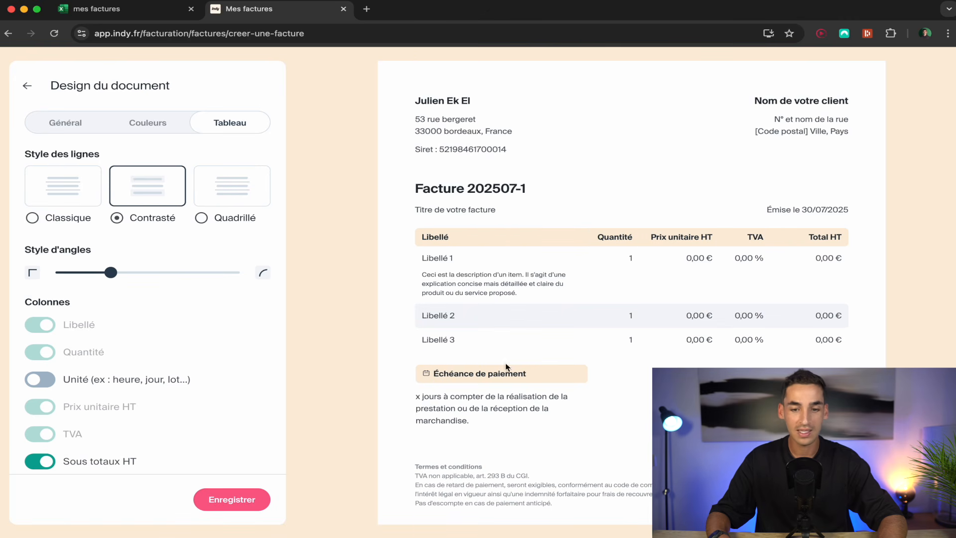
pyautogui.click(63, 188)
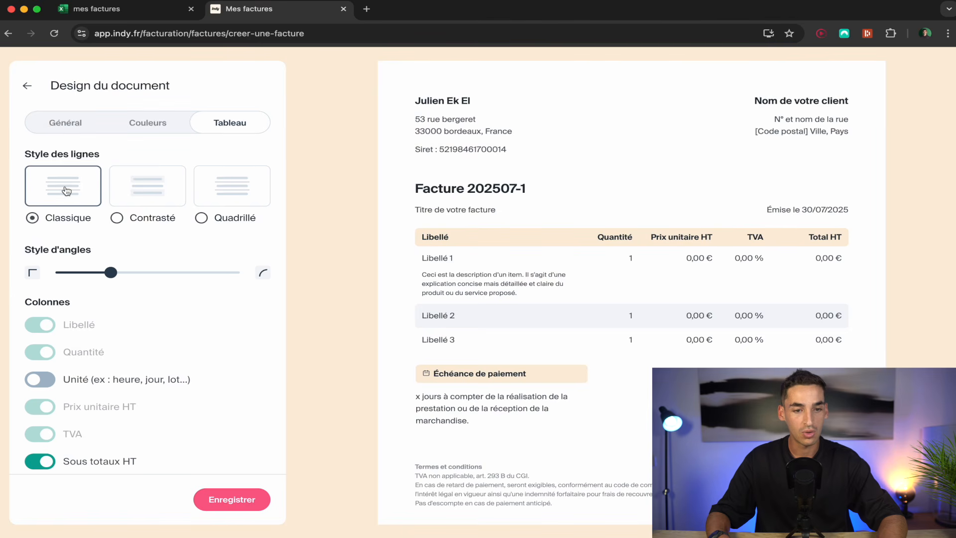
pyautogui.click(72, 124)
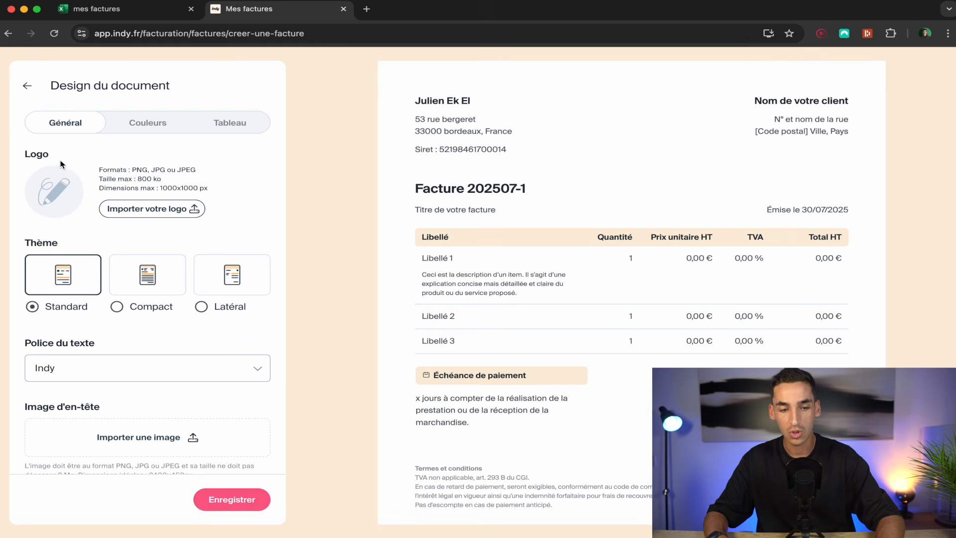
pyautogui.click(231, 500)
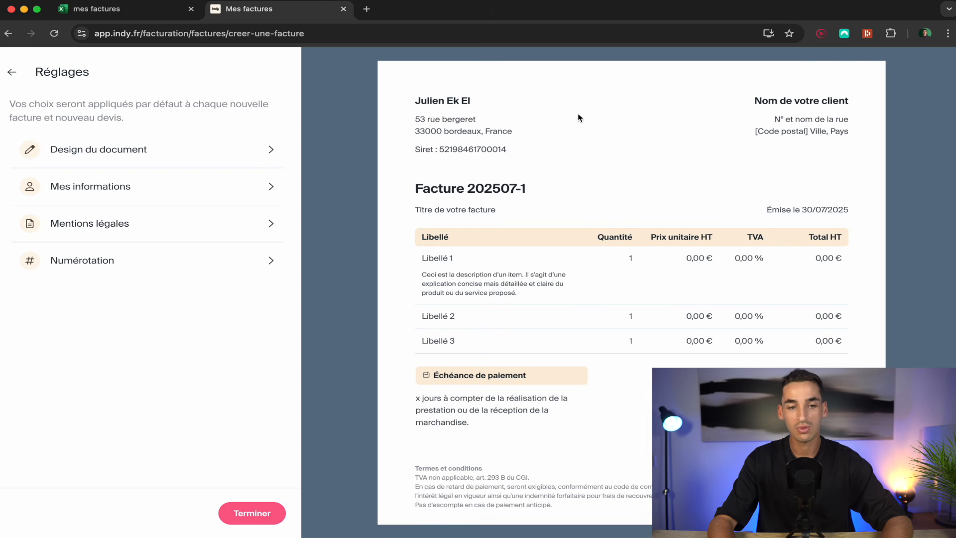
# Finish the settings and choose Veloria as the invoice's client.
pyautogui.click(251, 513)
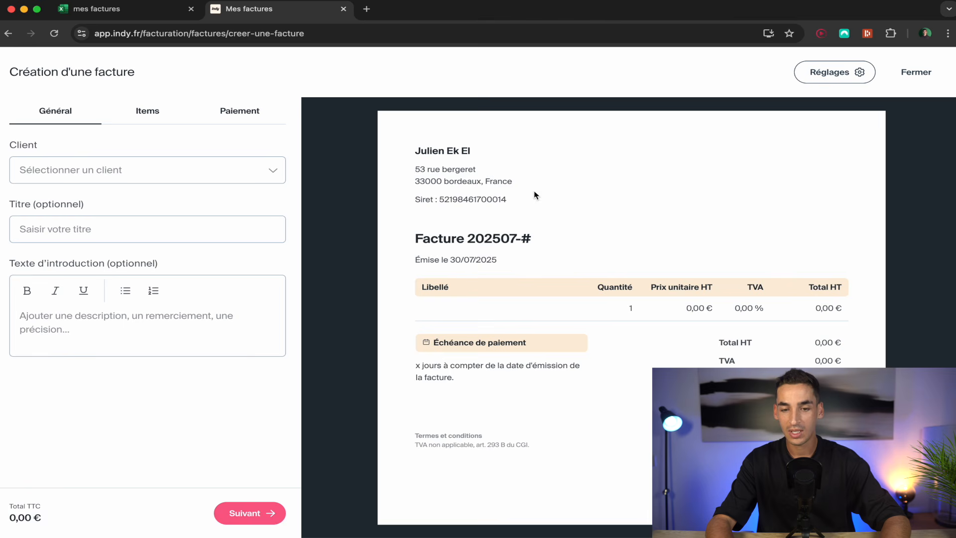
pyautogui.scroll(-3, 467, 332)
pyautogui.scroll(3, 530, 351)
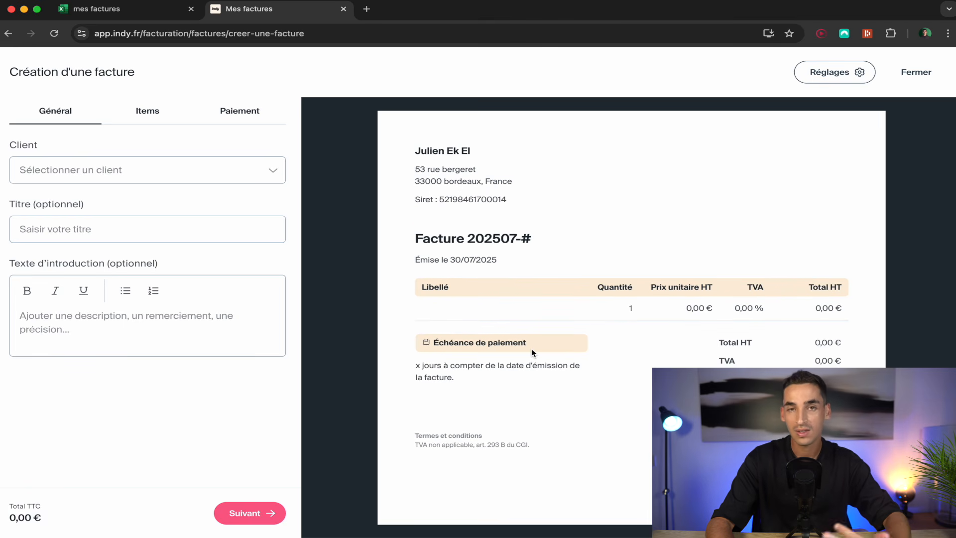
pyautogui.click(258, 172)
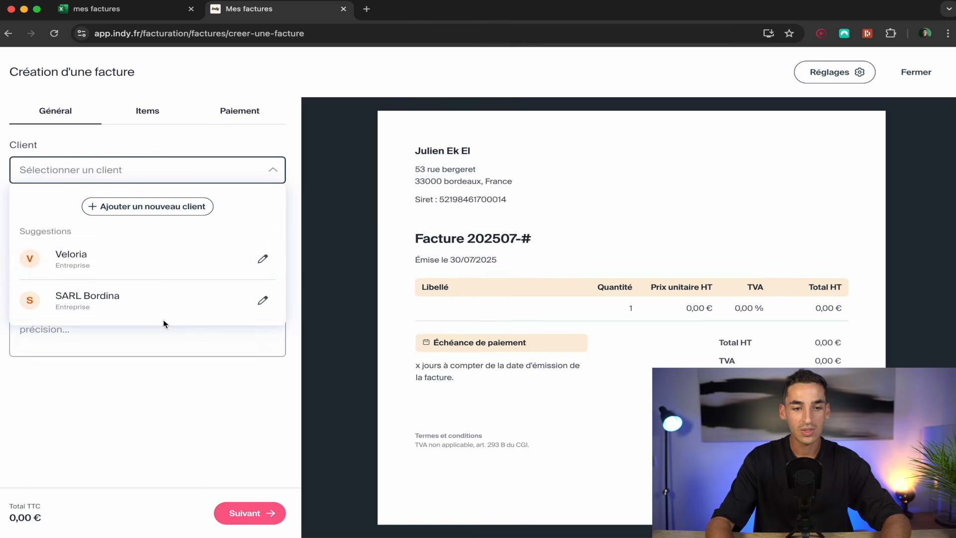
pyautogui.click(148, 207)
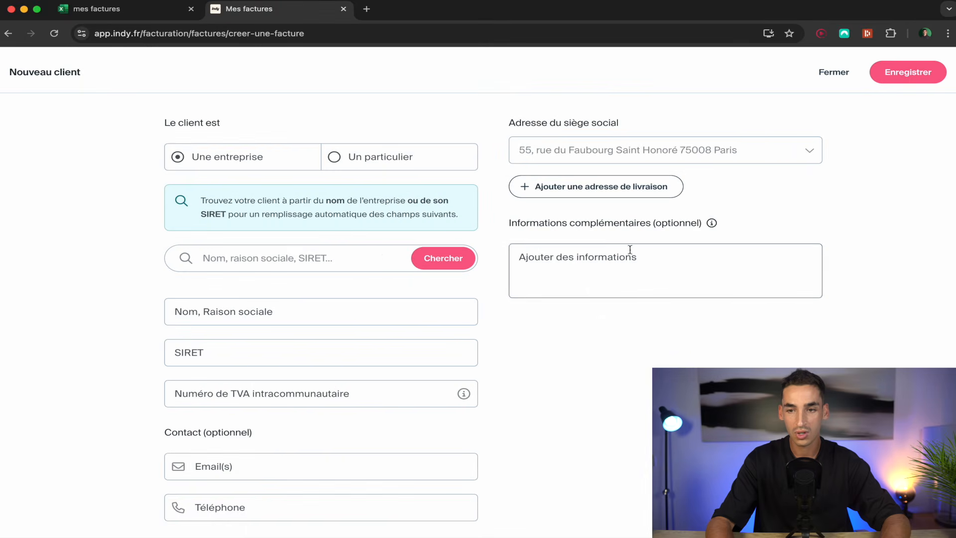
pyautogui.click(832, 73)
pyautogui.click(103, 167)
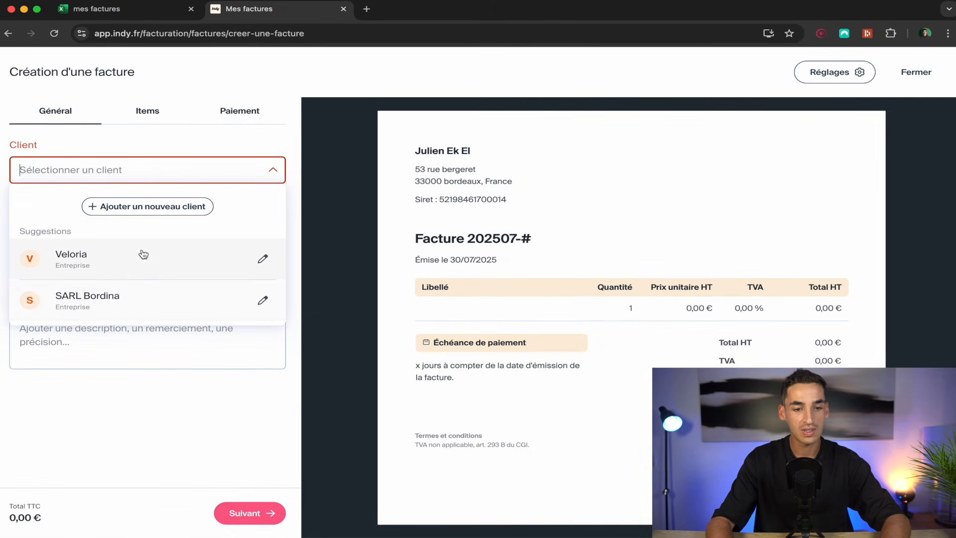
pyautogui.click(129, 260)
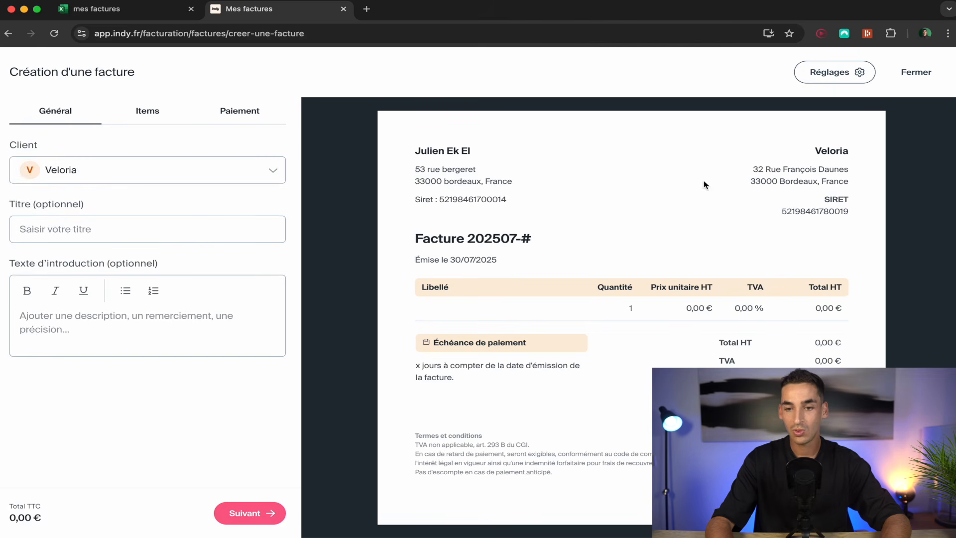
# Check Veloria's address on the preview, then switch to the mes factures spreadsheet.
pyautogui.moveTo(817, 154); pyautogui.dragTo(860, 223)
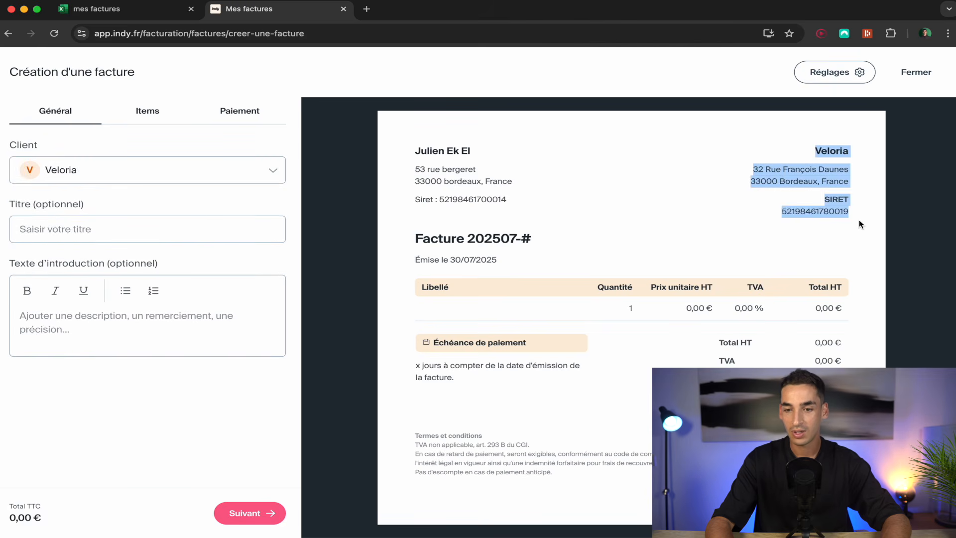
pyautogui.click(859, 219)
pyautogui.click(101, 7)
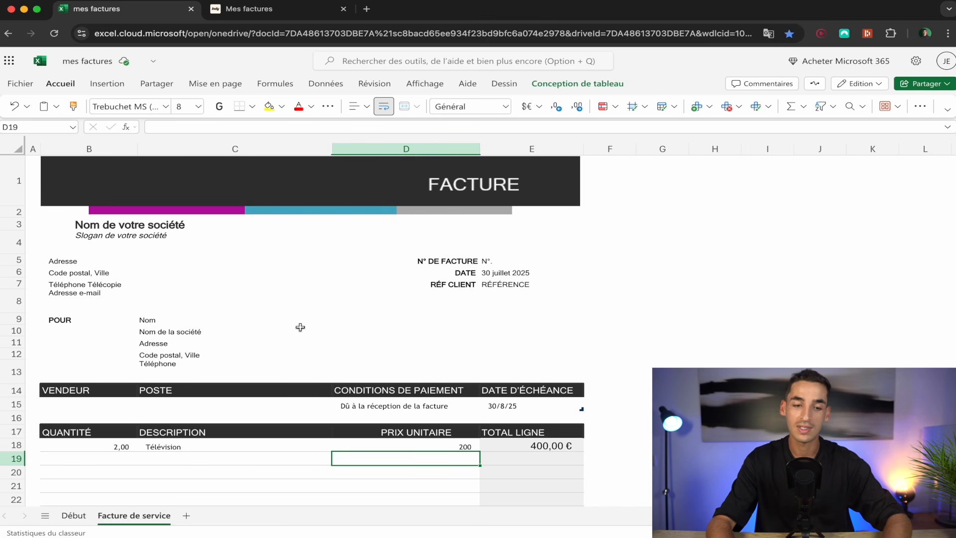
# Switch back from the Excel workbook to the Indy invoice being created for Veloria.
pyautogui.click(258, 8)
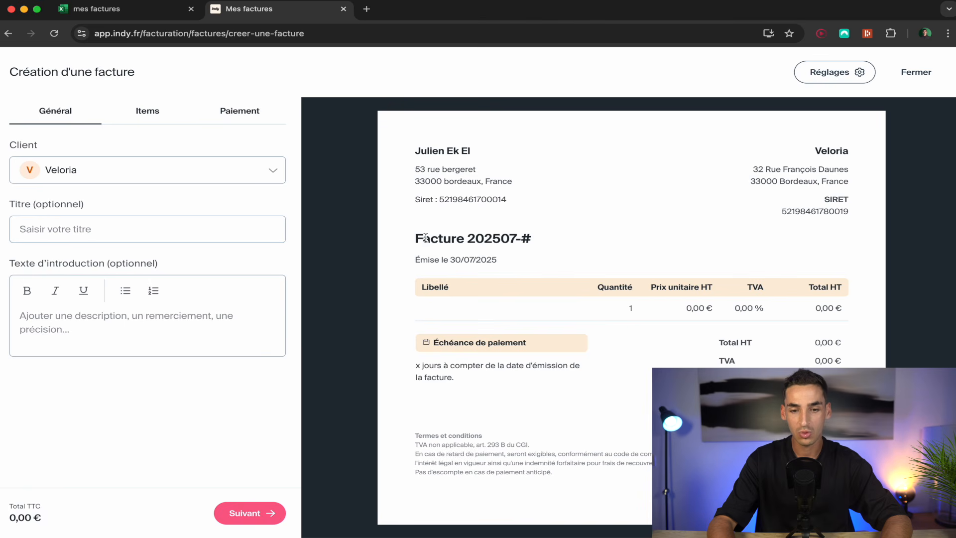
# Clear the test text from the Titre and Texte d'introduction fields, then continue to Items.
pyautogui.click(159, 240)
pyautogui.write('jjjjjjj')
pyautogui.click(199, 210)
pyautogui.click(66, 333)
pyautogui.write('kkkkkkk')
pyautogui.doubleClick(70, 327)
pyautogui.press('BackSpace')
pyautogui.click(62, 231)
pyautogui.doubleClick(62, 232)
pyautogui.press('BackSpace')
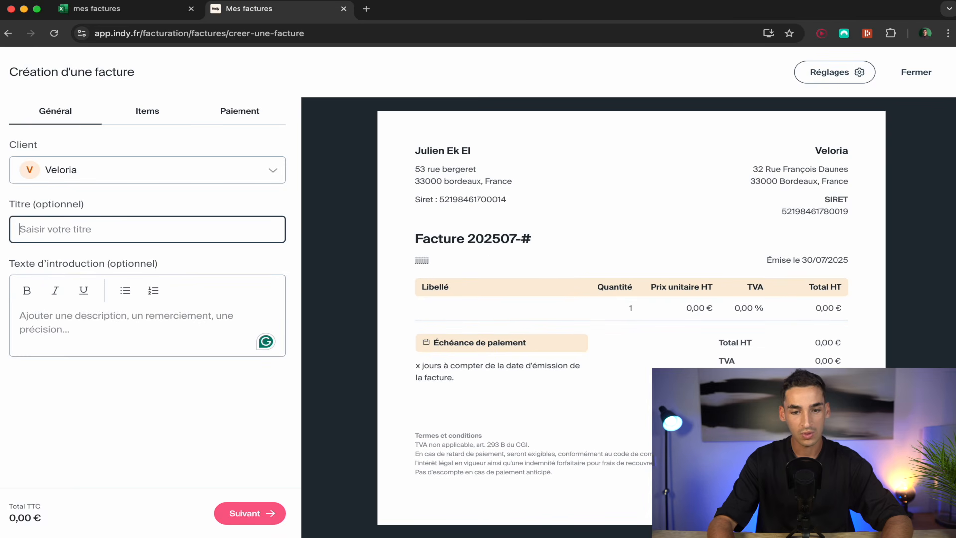
pyautogui.press('Tab')
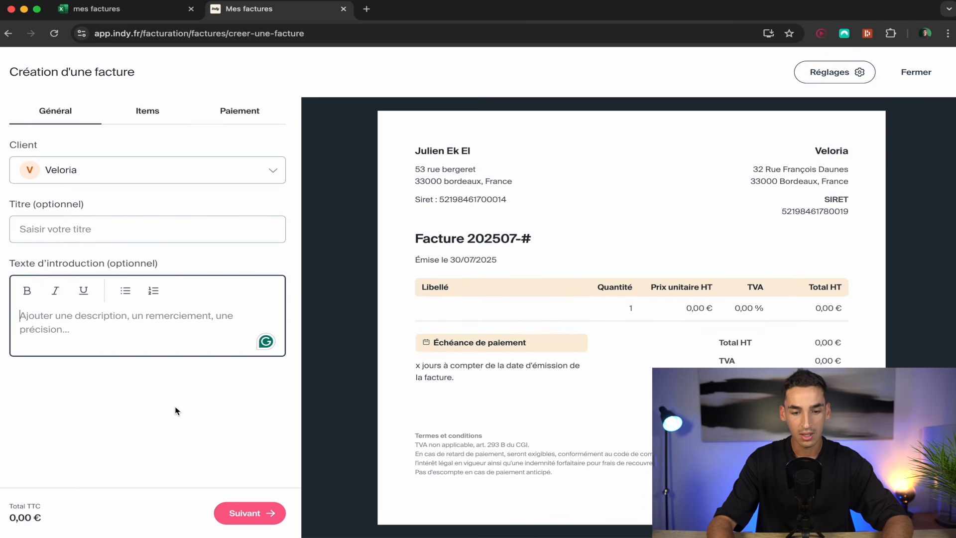
pyautogui.click(253, 522)
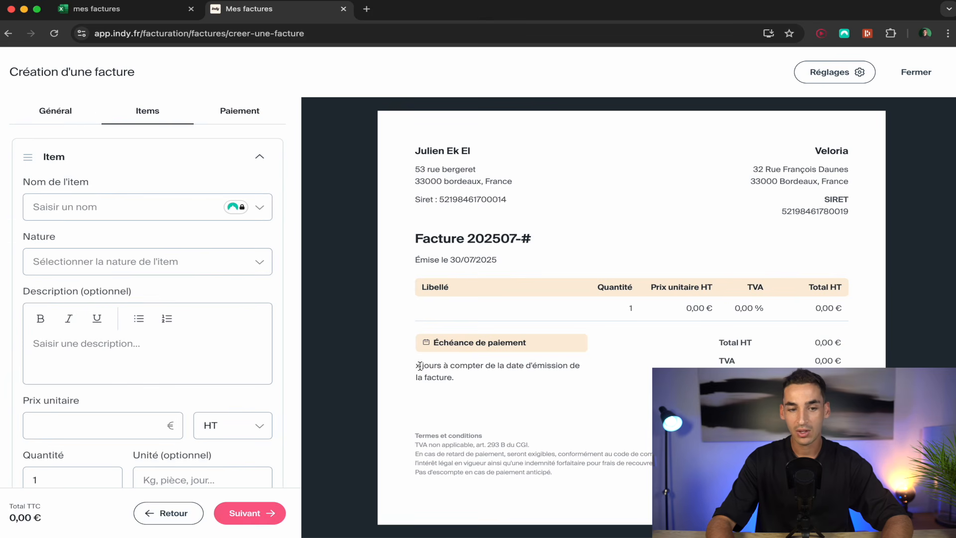
# Enter 'Création site internet' as the first item's name and pick nature Prestation de service.
pyautogui.click(113, 205)
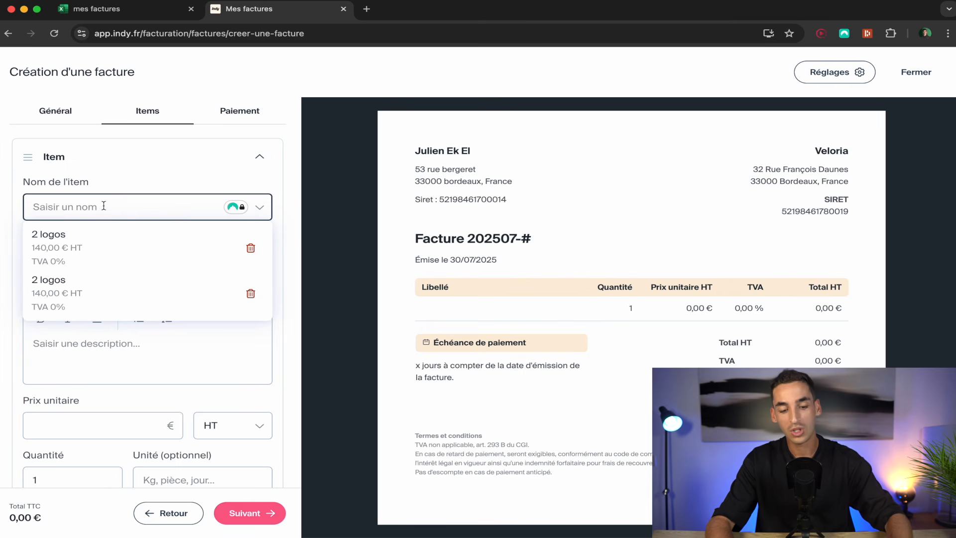
pyautogui.write('Cré')
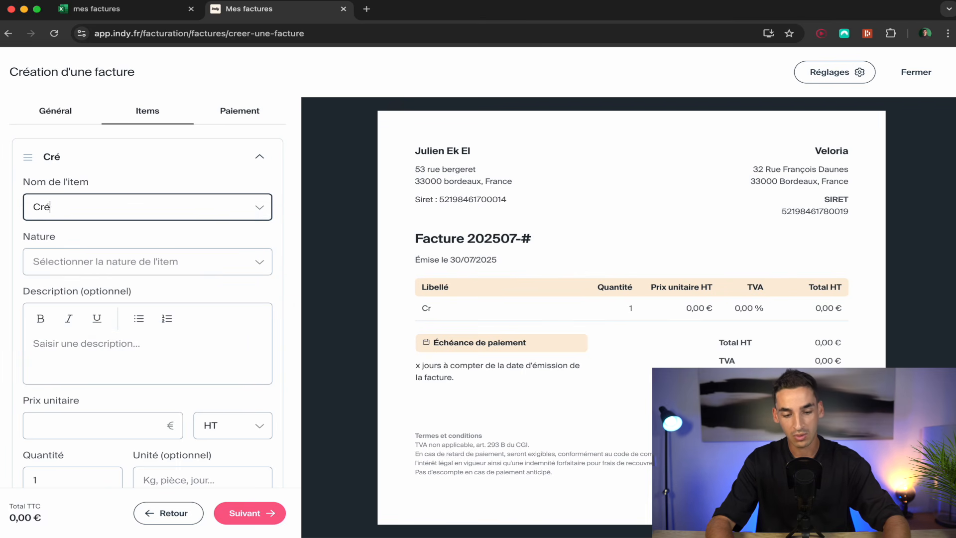
pyautogui.write('ation site internet')
pyautogui.click(159, 242)
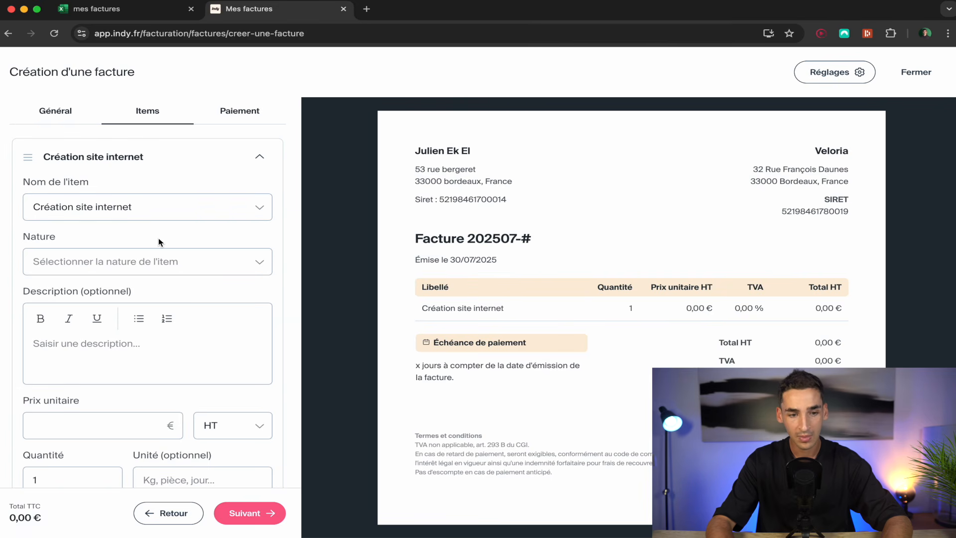
pyautogui.click(239, 263)
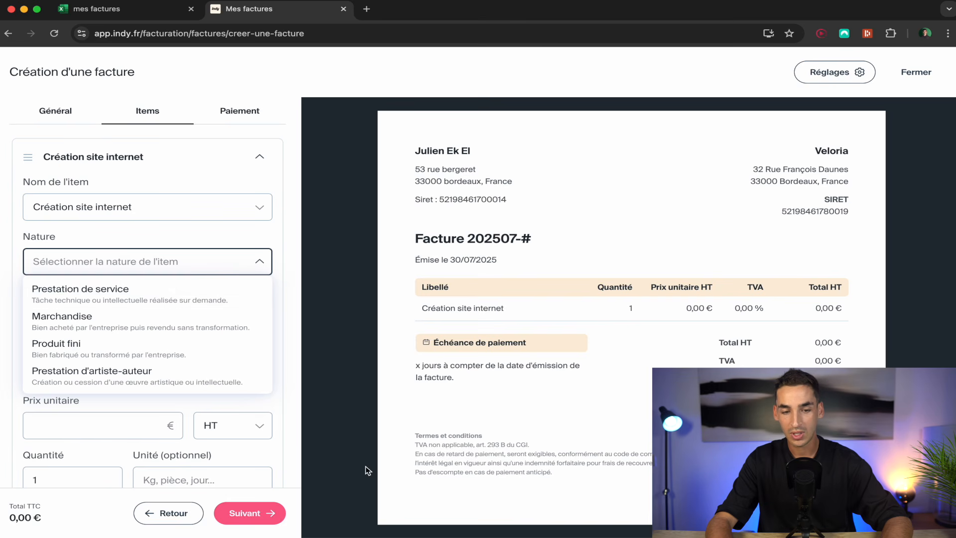
pyautogui.click(162, 295)
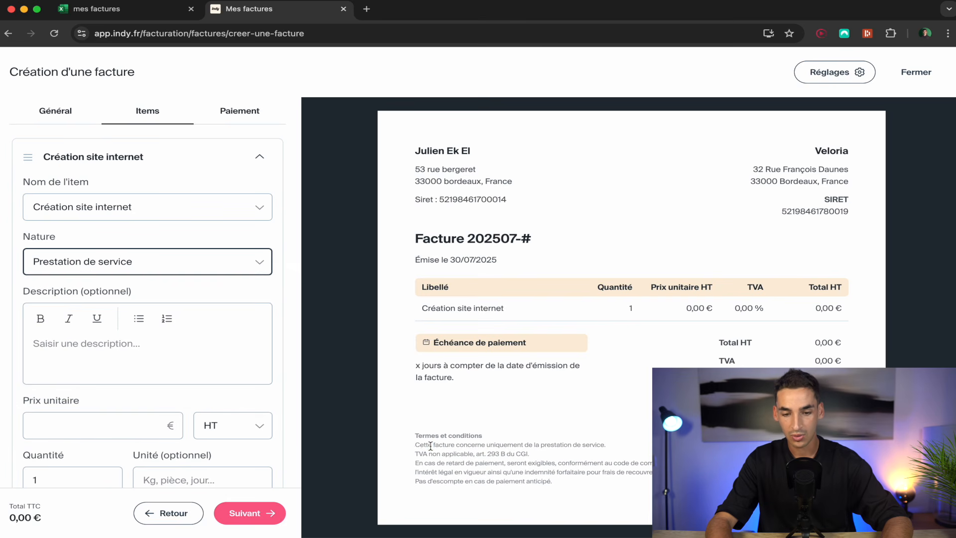
# Describe the item with bullets: Achat nom de domaine, Création de la page d'accueil, Herbergement du site web.
pyautogui.tripleClick(430, 446)
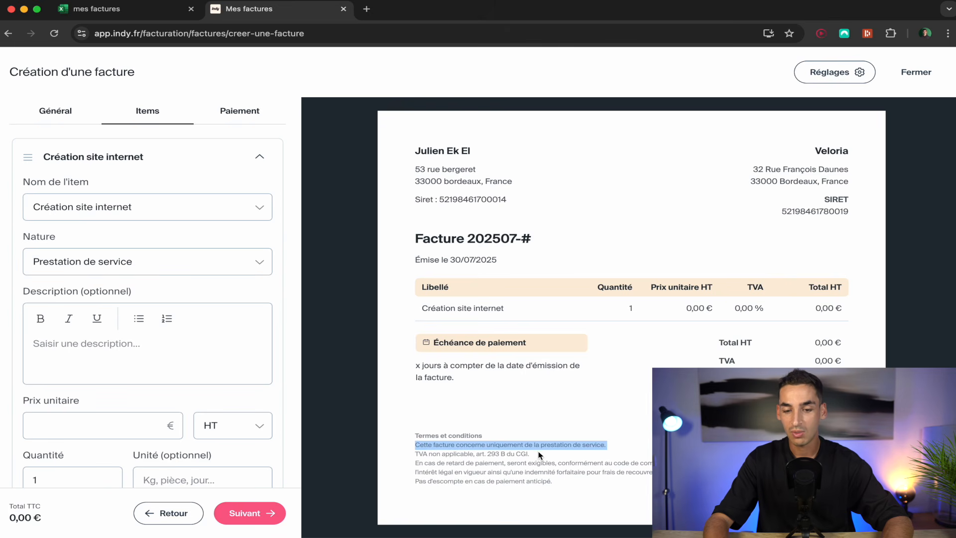
pyautogui.click(148, 357)
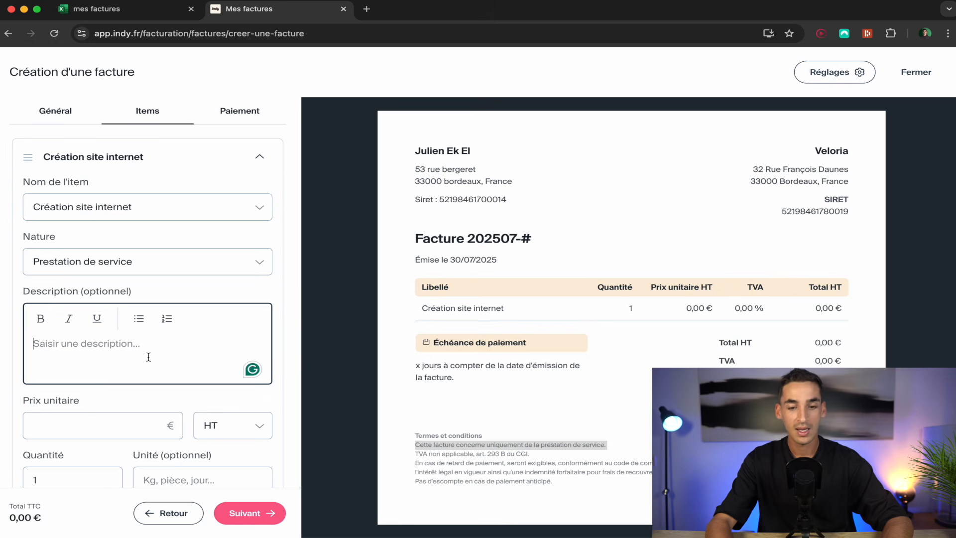
pyautogui.write('- ')
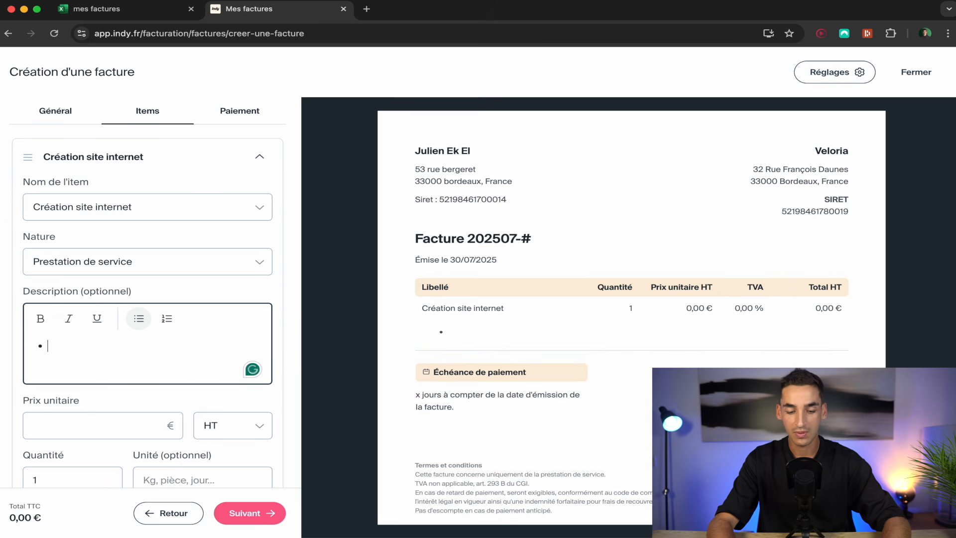
pyautogui.write('Achat no')
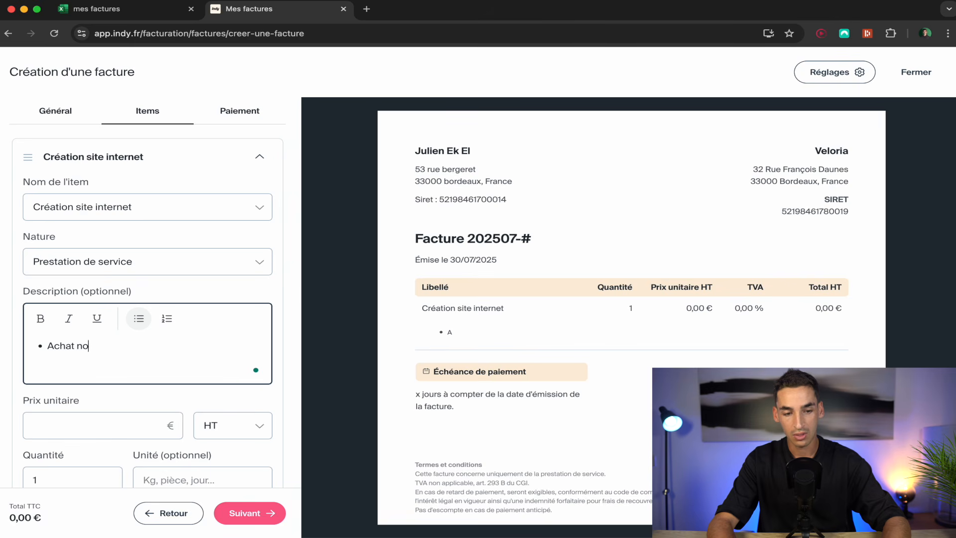
pyautogui.write('m de domaine')
pyautogui.press('Return')
pyautogui.write("Création de la page d'accueil")
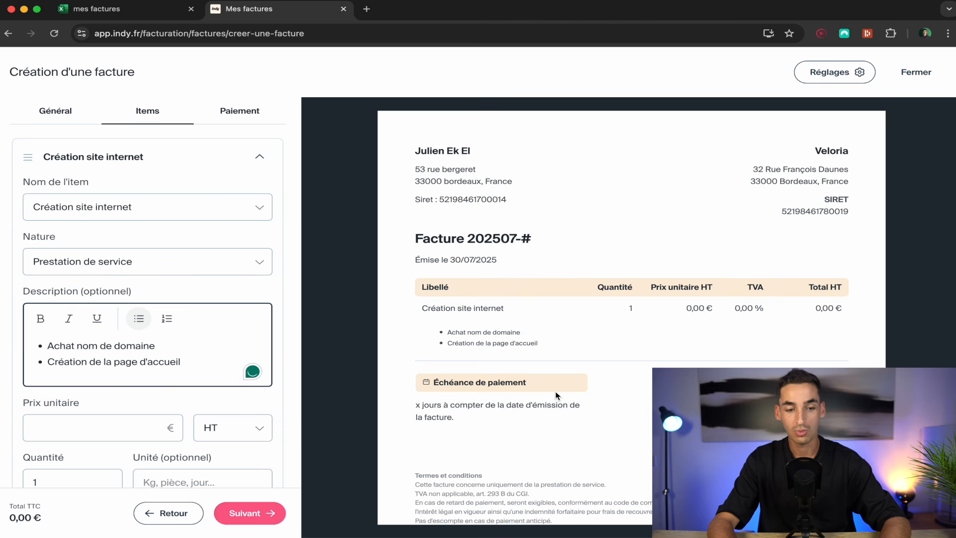
pyautogui.press('Return')
pyautogui.write('Her')
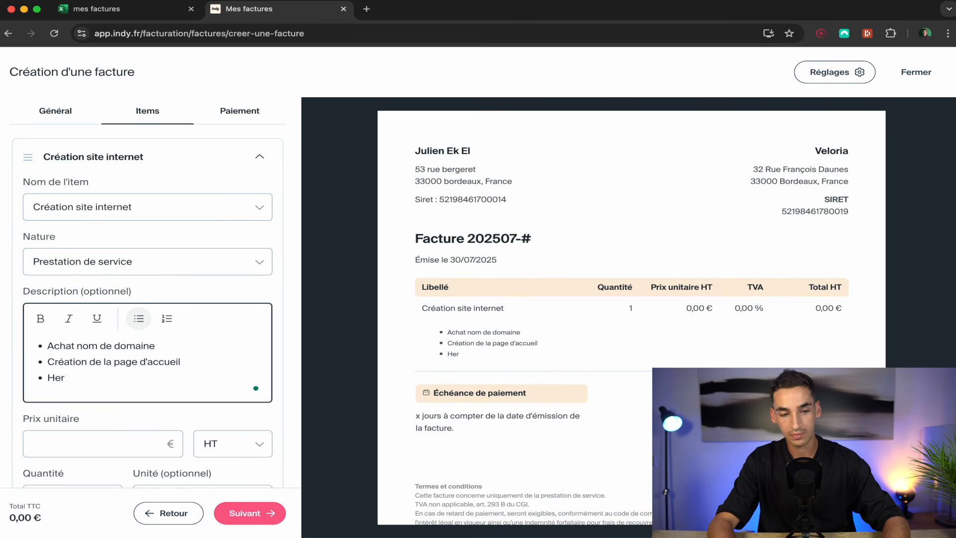
pyautogui.write('bergement du site ')
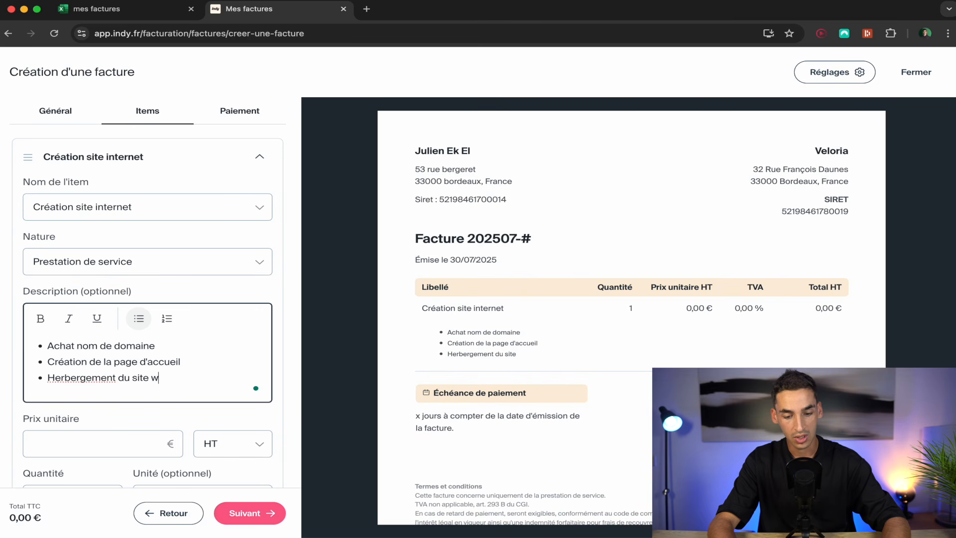
pyautogui.write('web chez un prestataire')
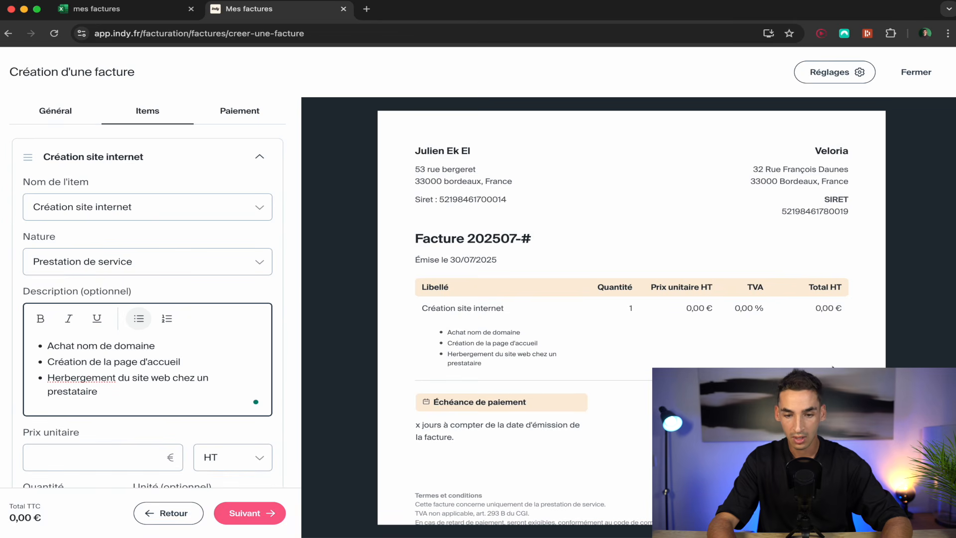
pyautogui.scroll(-3, 539, 330)
pyautogui.scroll(-1, 219, 338)
pyautogui.scroll(1, 220, 338)
pyautogui.scroll(-2, 219, 338)
pyautogui.click(131, 346)
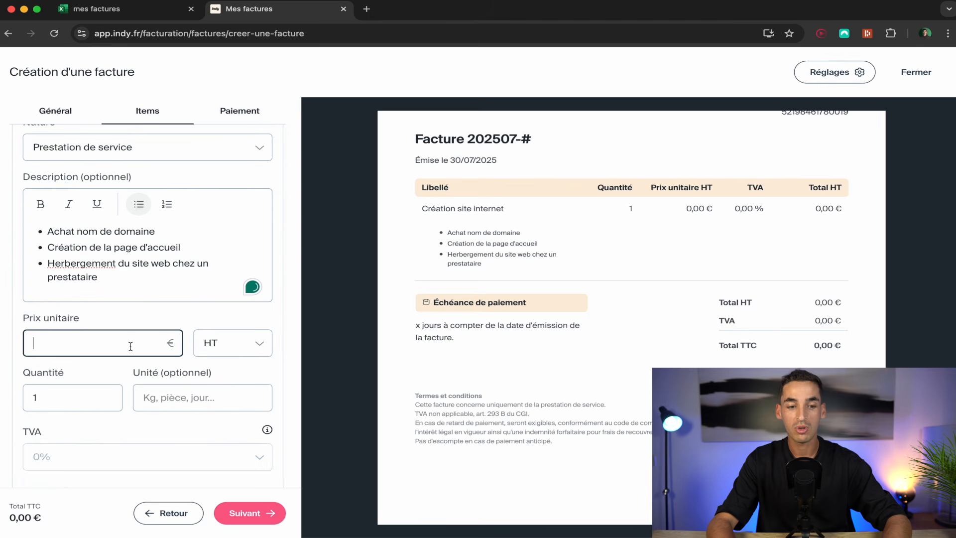
# Enter 1700 as the unit price and keep it HT (excluding tax).
pyautogui.write('1700')
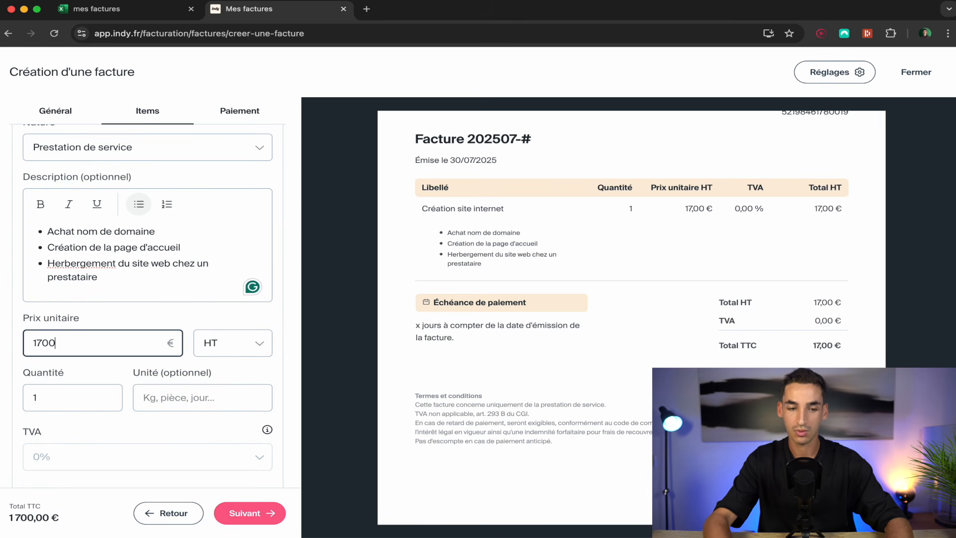
pyautogui.click(193, 330)
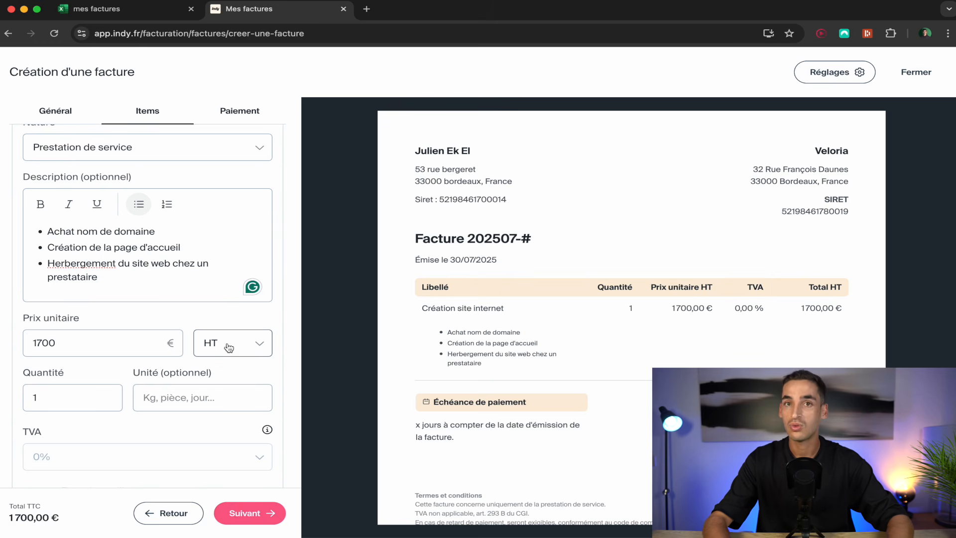
pyautogui.click(228, 347)
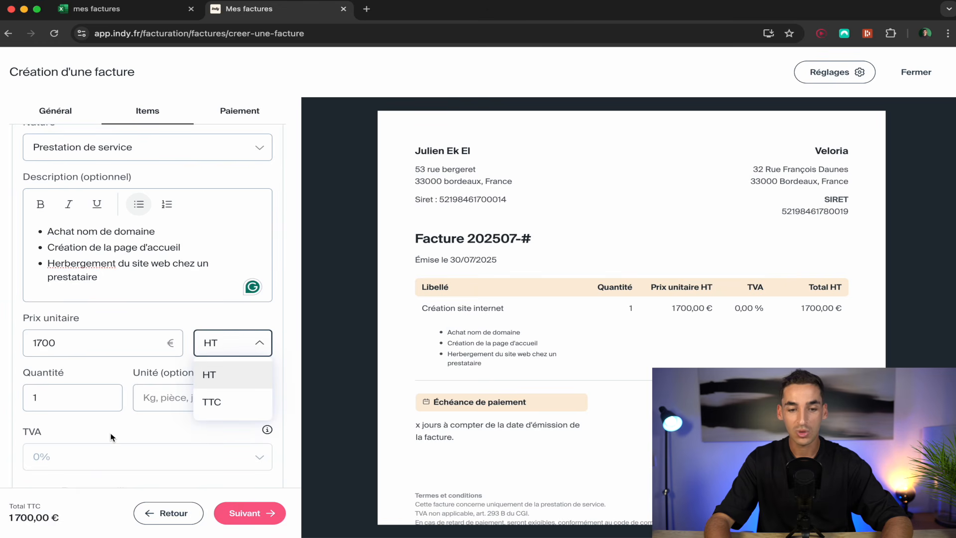
pyautogui.click(181, 323)
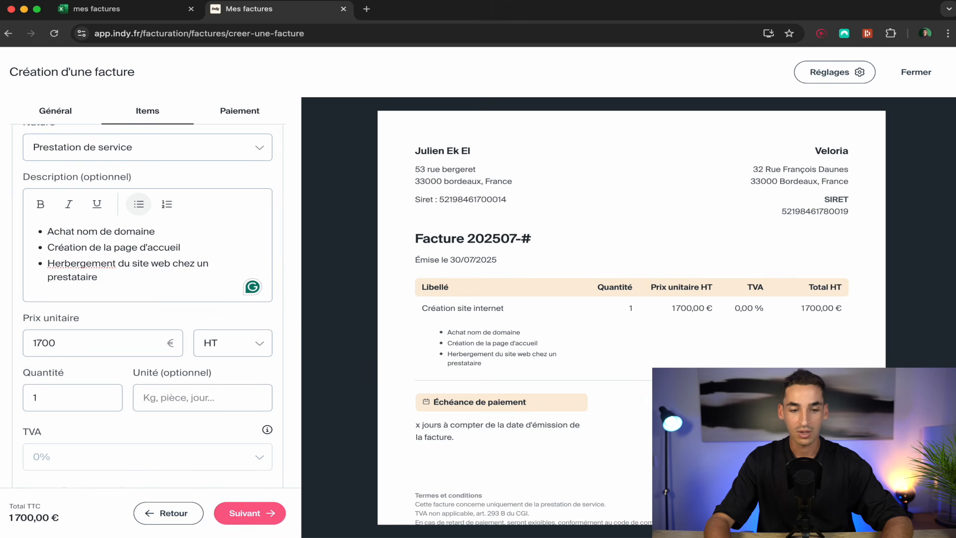
pyautogui.scroll(-3, 167, 344)
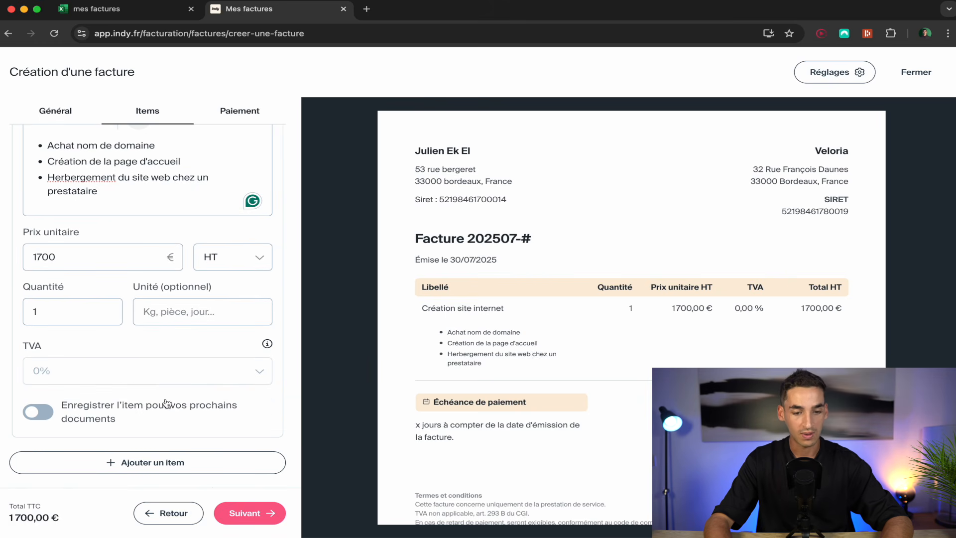
# Add a second item described 'Campagne publicitaire facebook ads' with a 300 unit price.
pyautogui.click(176, 464)
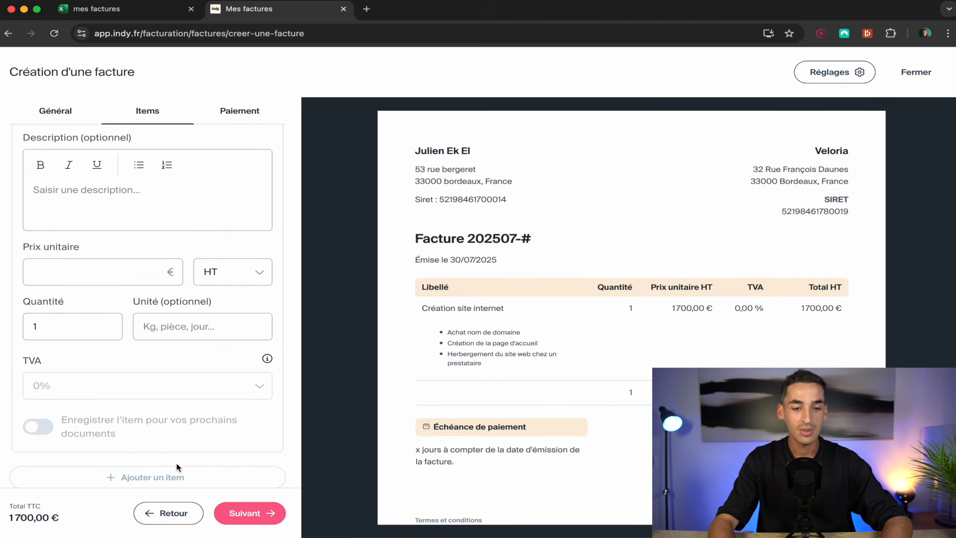
pyautogui.click(157, 202)
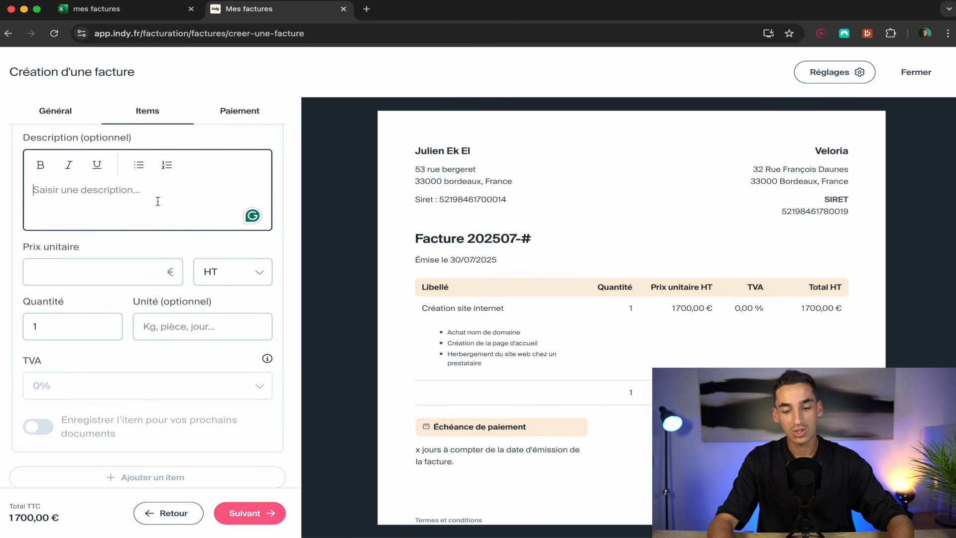
pyautogui.write('C')
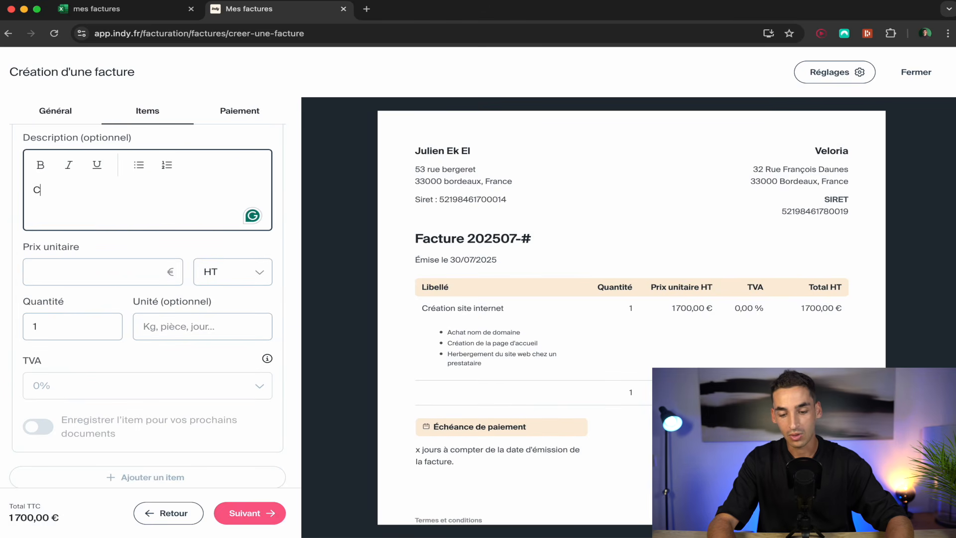
pyautogui.write('ampagne publicita')
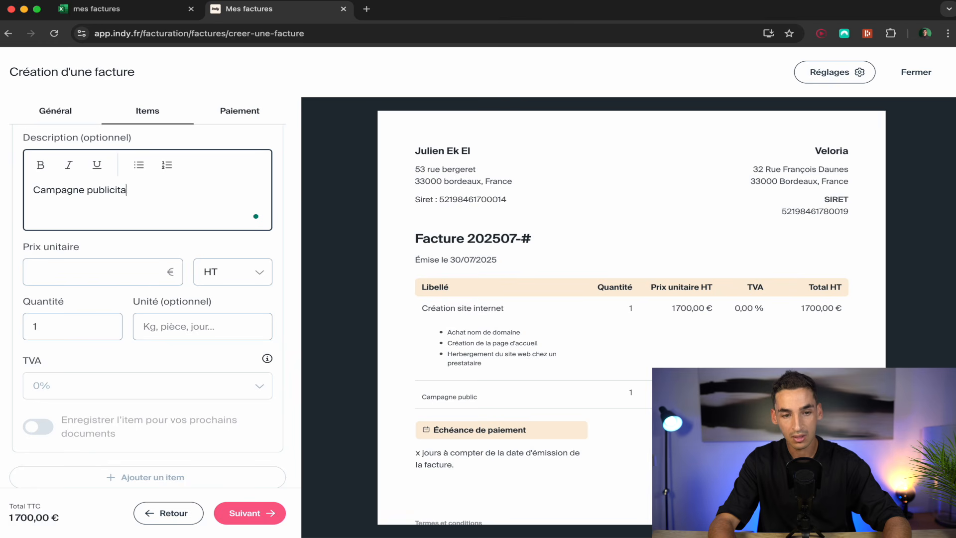
pyautogui.write('ire facebook ads')
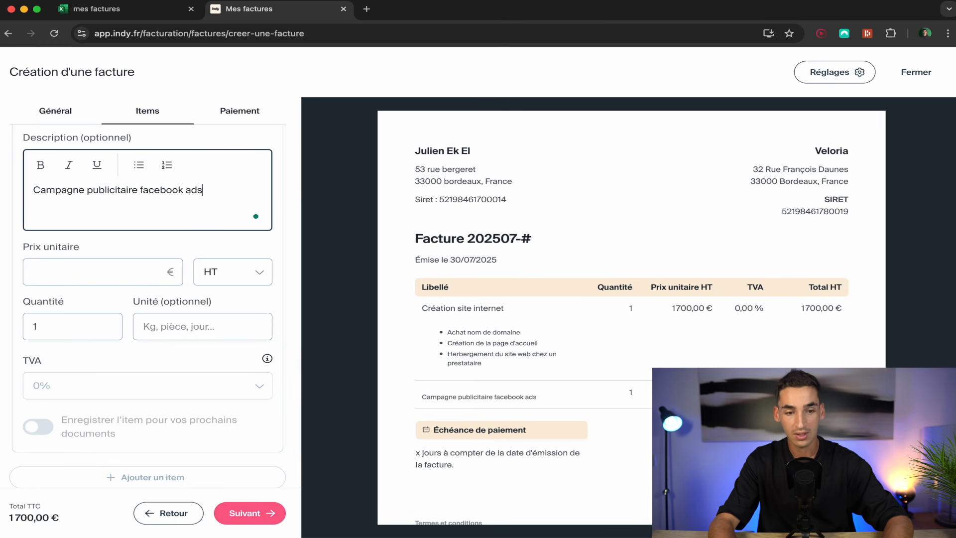
pyautogui.click(169, 246)
pyautogui.click(125, 271)
pyautogui.write('300')
pyautogui.click(198, 247)
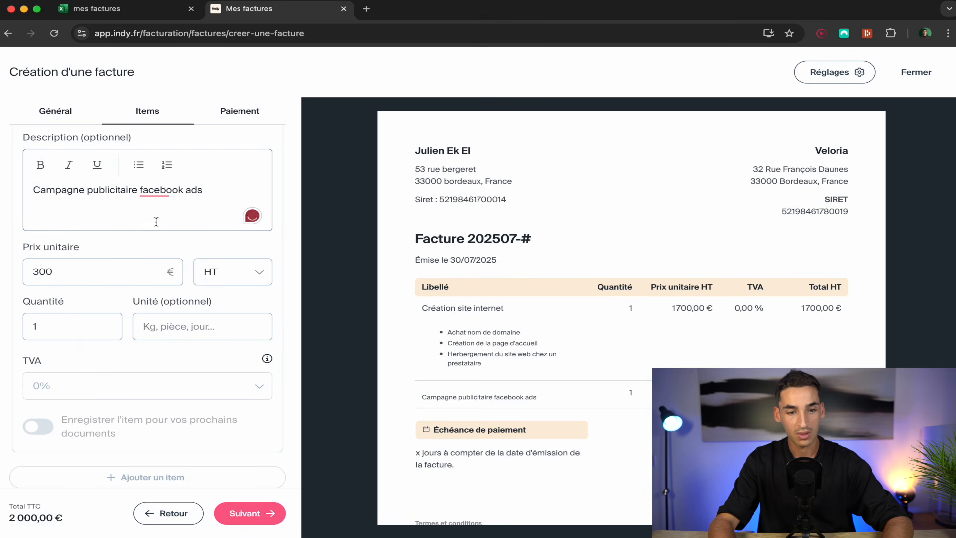
# Add bullets 'Création du compte publicitaire' and 'Analyse les publicités' under its description.
pyautogui.click(223, 193)
pyautogui.press('Return')
pyautogui.write('- cr')
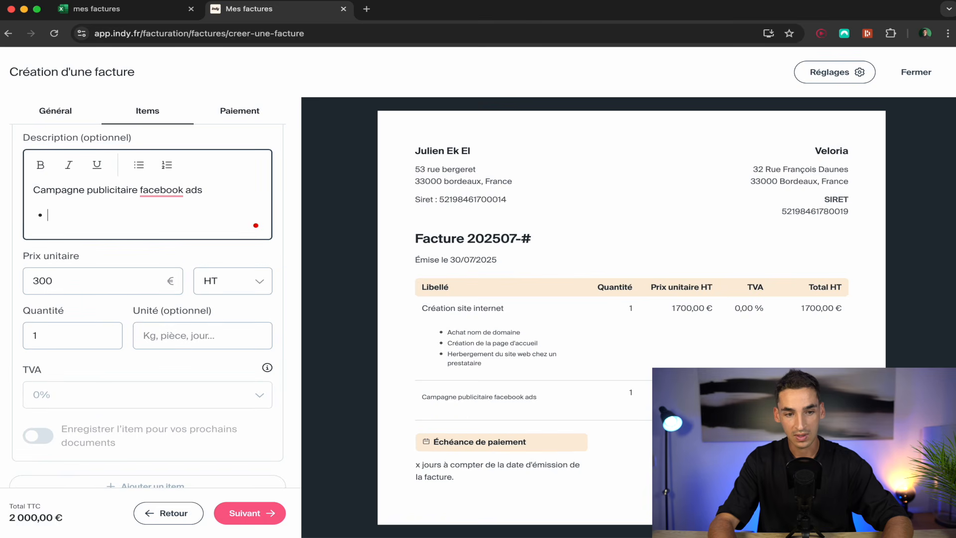
pyautogui.press('BackSpace')
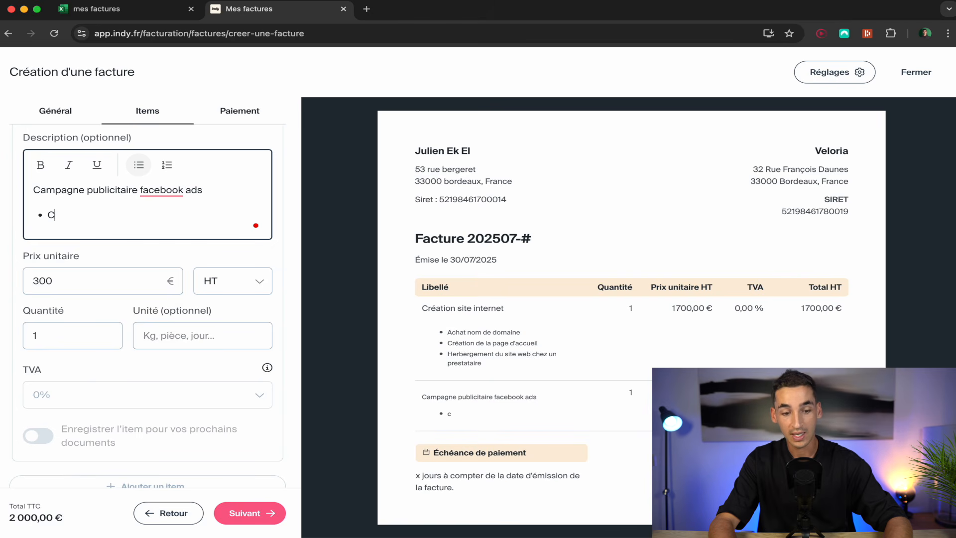
pyautogui.write('réation du compte publicitaire')
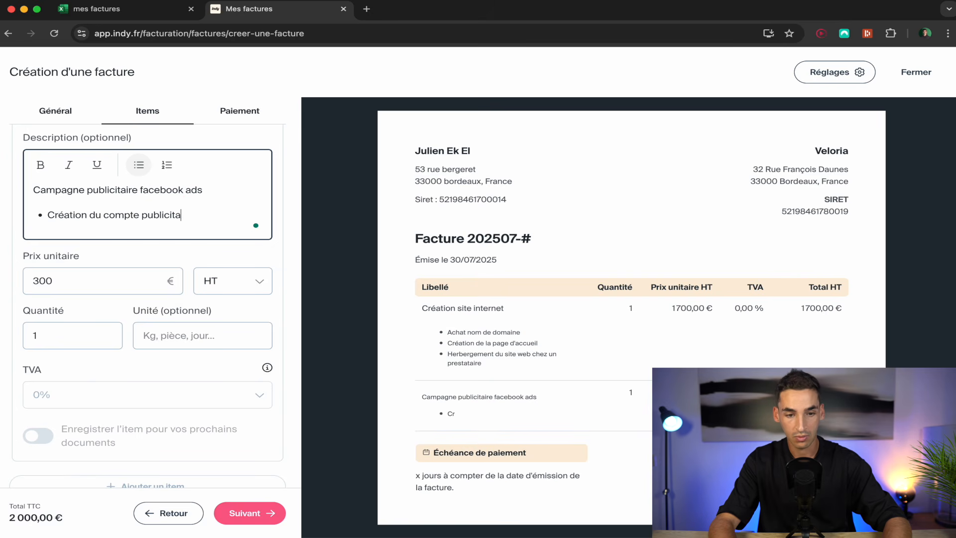
pyautogui.press('Return')
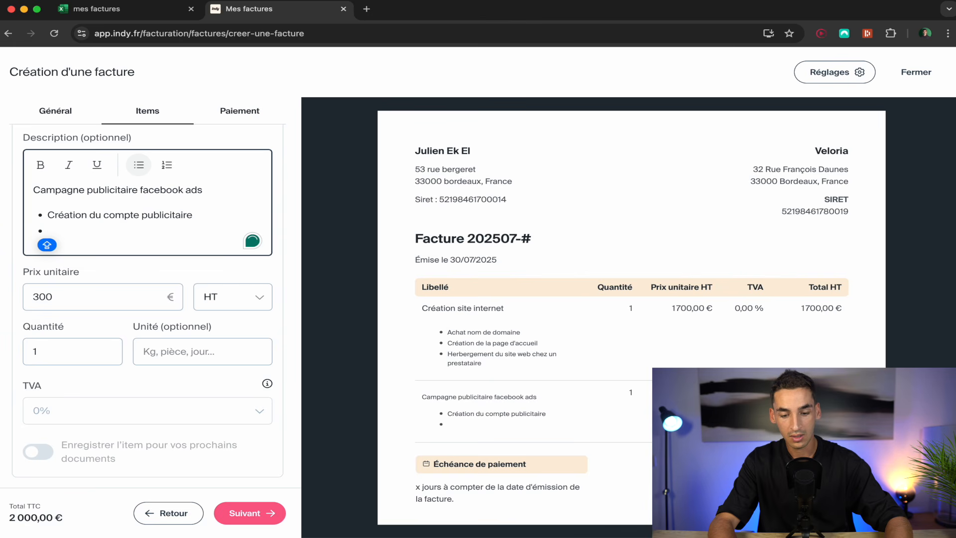
pyautogui.write('Analyse l')
pyautogui.write('es public')
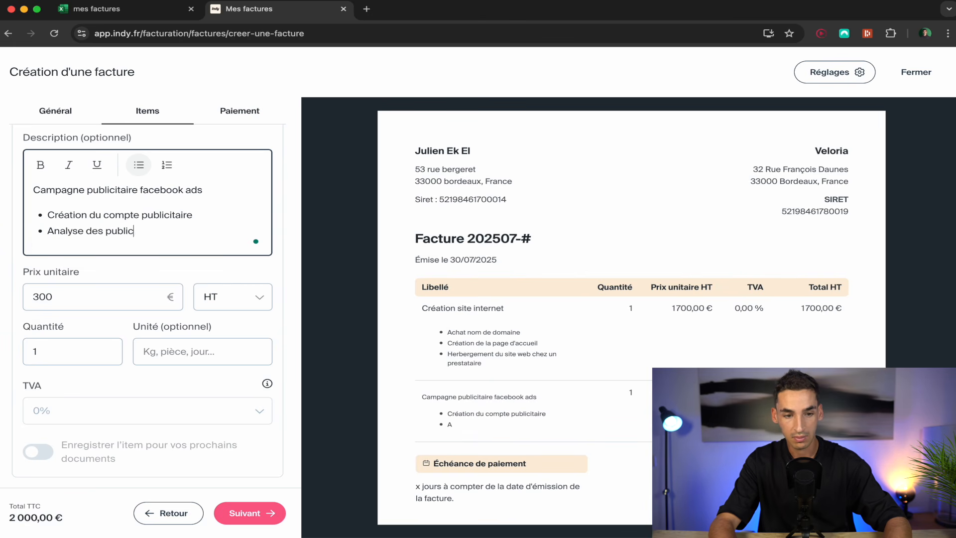
pyautogui.write('ités')
pyautogui.scroll(-1, 119, 383)
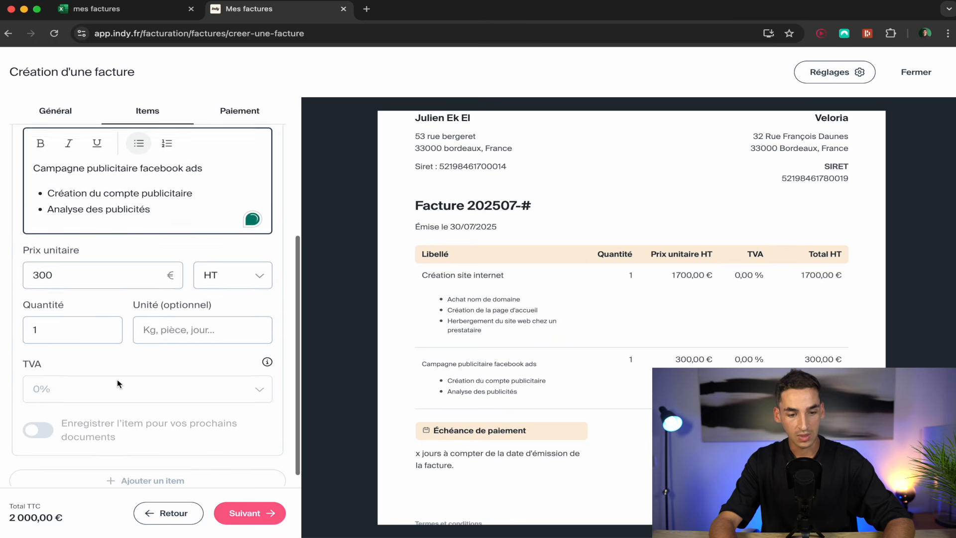
pyautogui.click(252, 513)
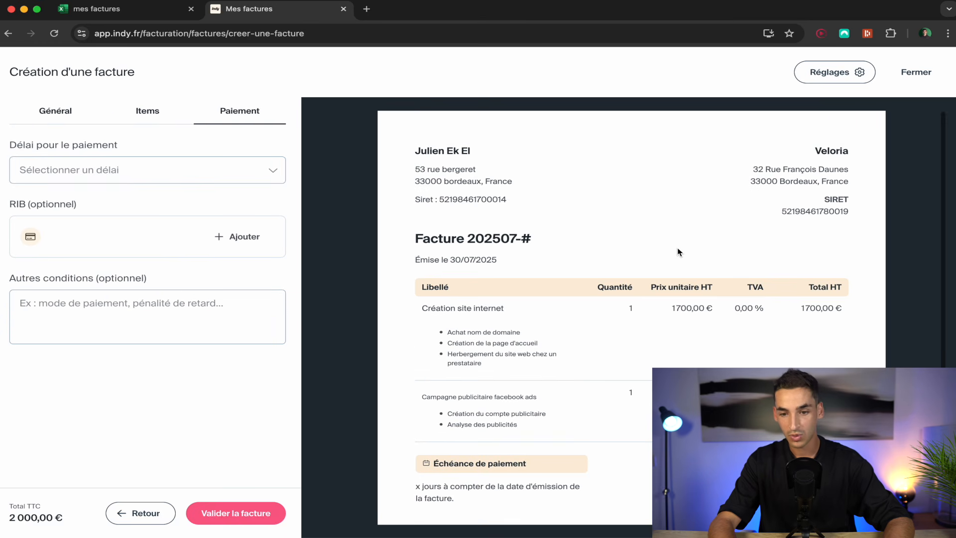
pyautogui.scroll(-5, 640, 313)
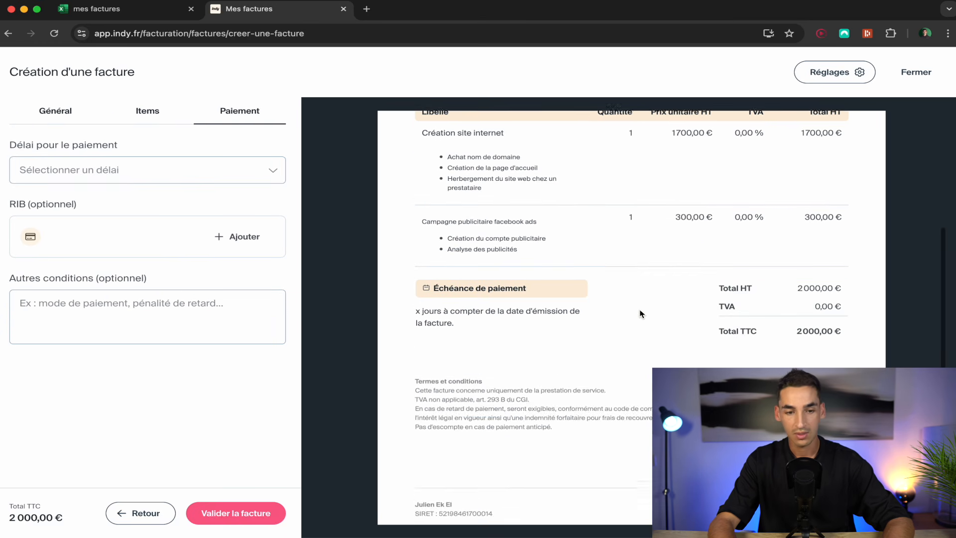
pyautogui.scroll(5, 641, 314)
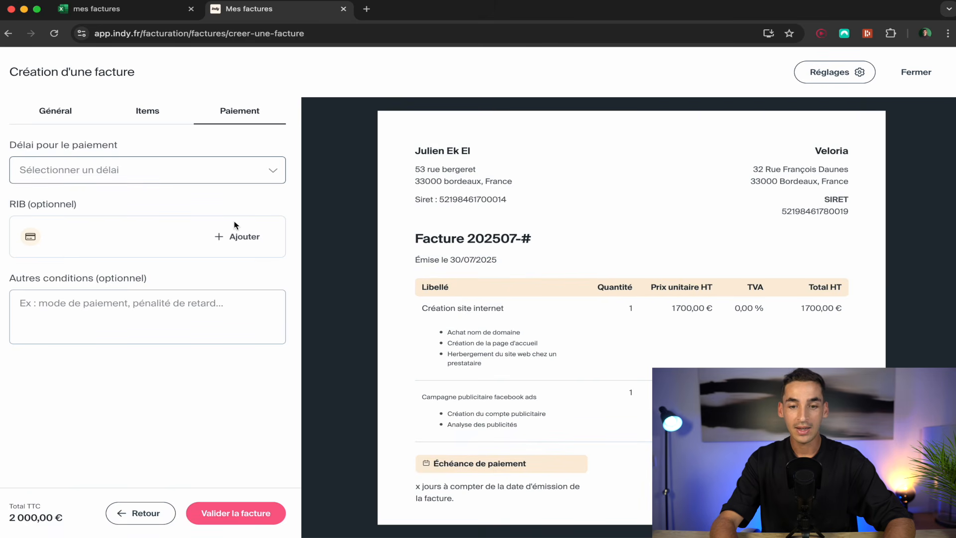
pyautogui.click(182, 177)
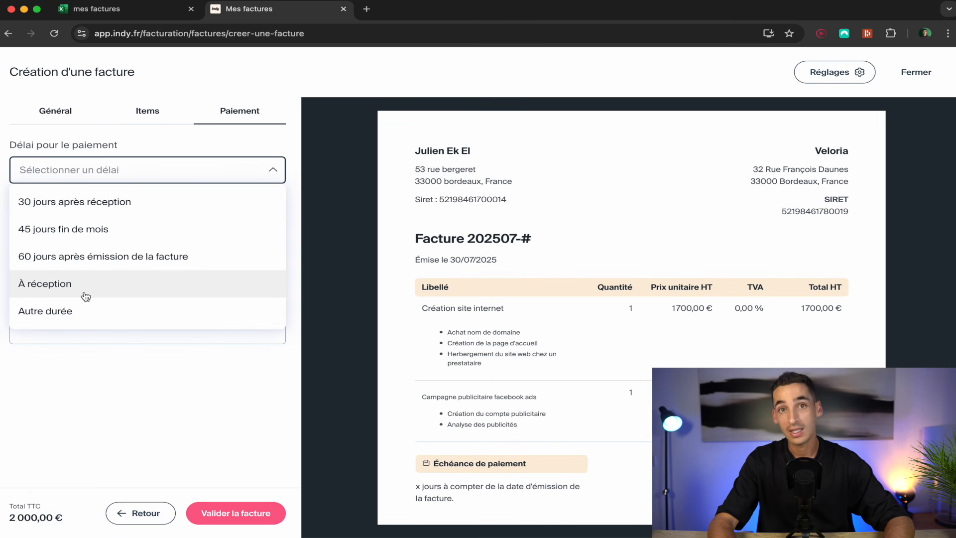
pyautogui.click(123, 200)
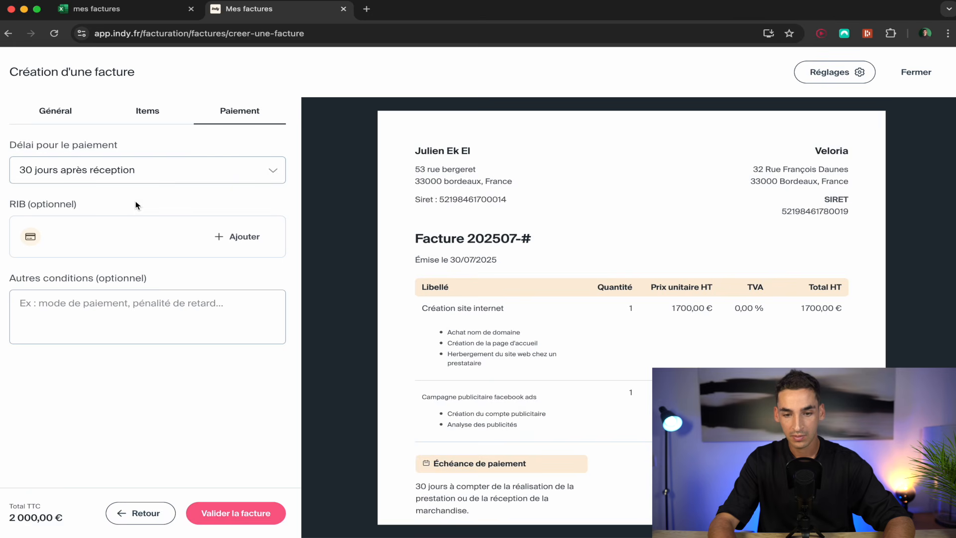
pyautogui.scroll(-3, 404, 349)
pyautogui.tripleClick(455, 401)
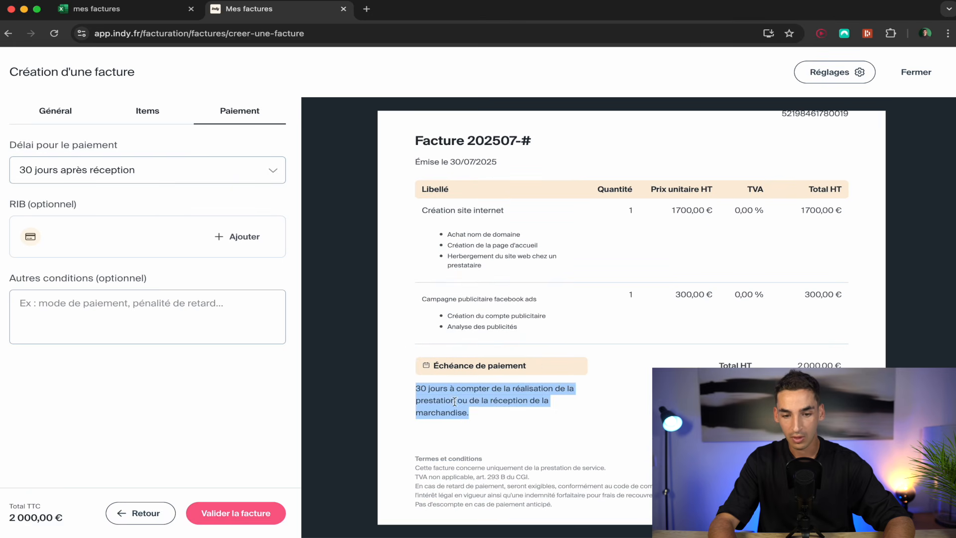
pyautogui.click(506, 417)
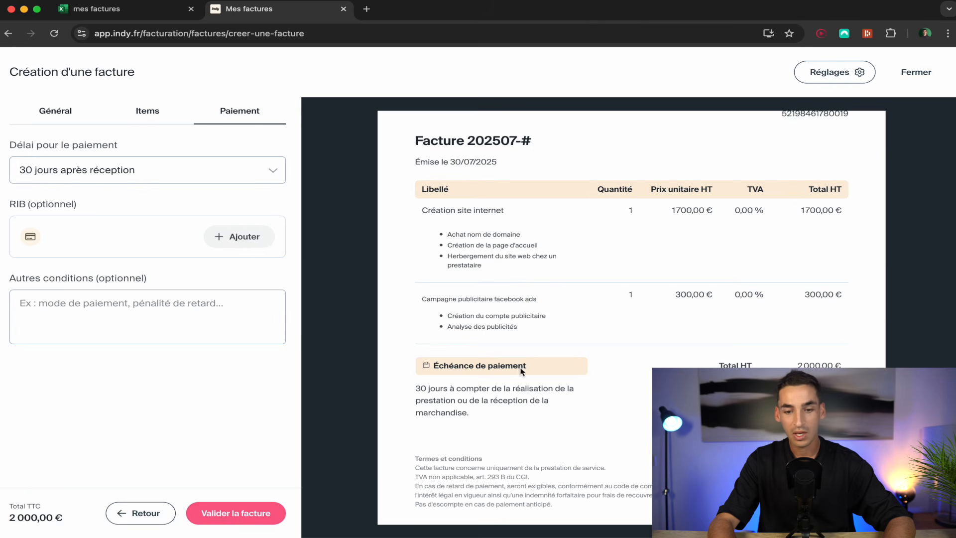
pyautogui.scroll(-1, 537, 414)
pyautogui.scroll(1, 537, 414)
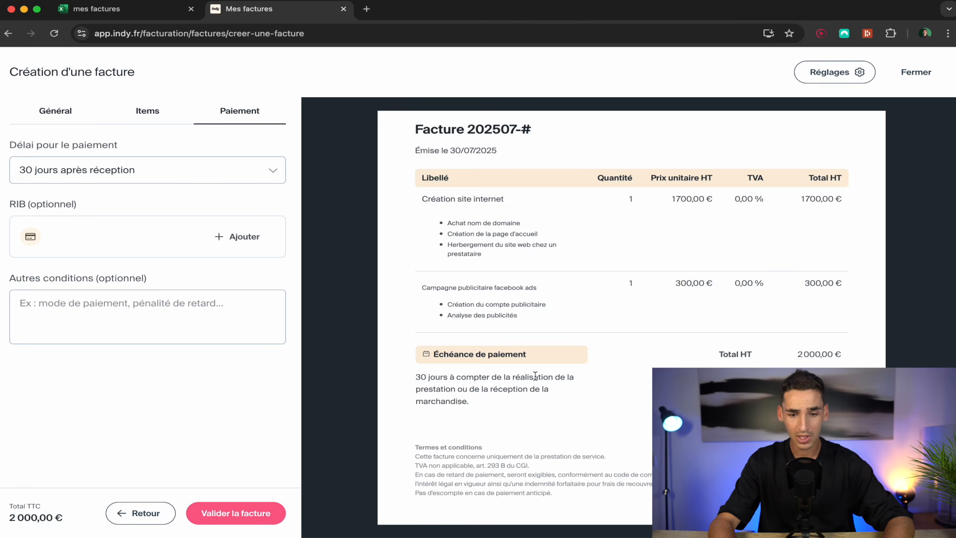
pyautogui.scroll(-2, 536, 376)
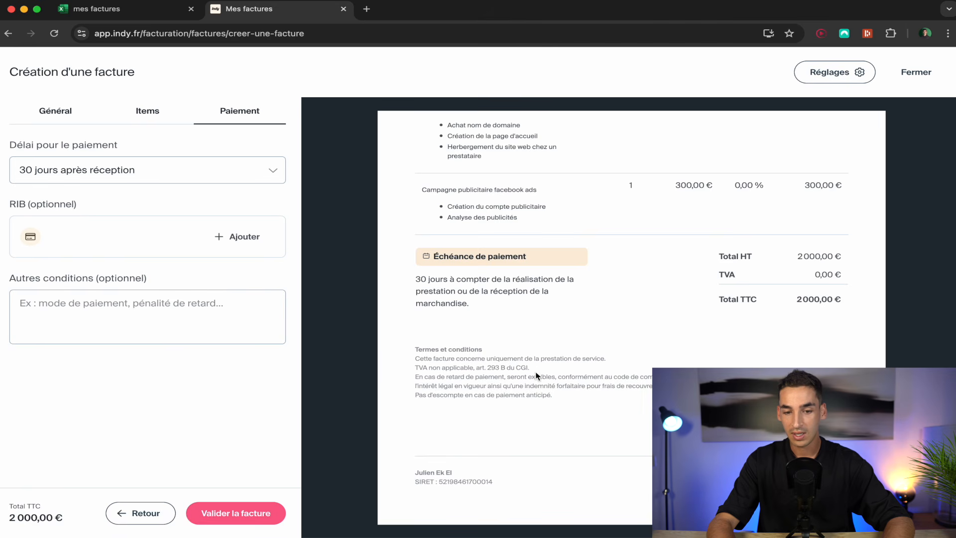
pyautogui.moveTo(564, 399); pyautogui.dragTo(413, 362)
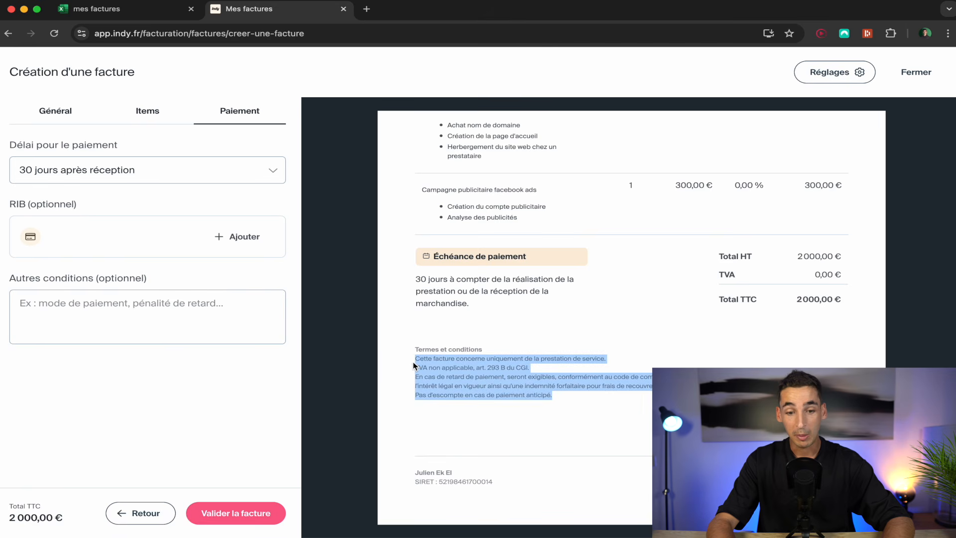
pyautogui.click(414, 365)
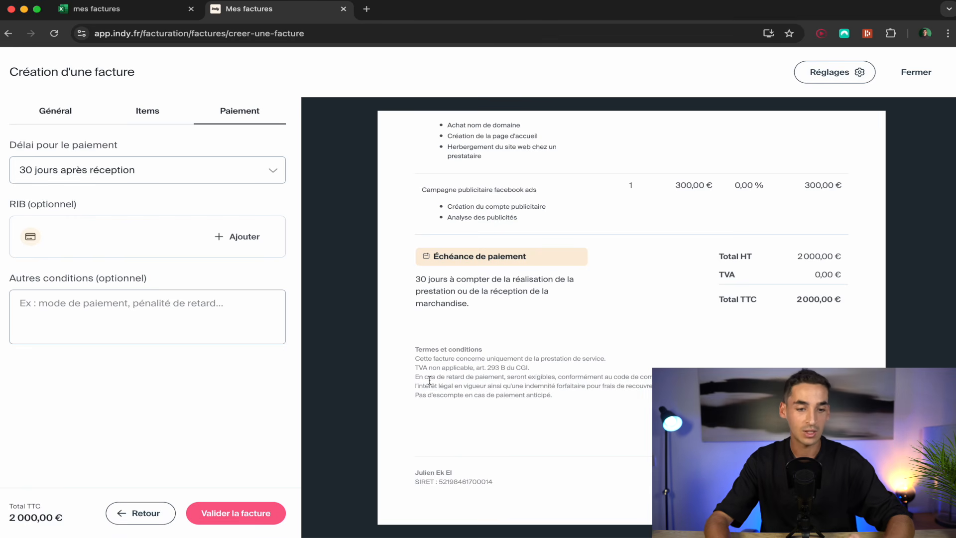
pyautogui.tripleClick(446, 369)
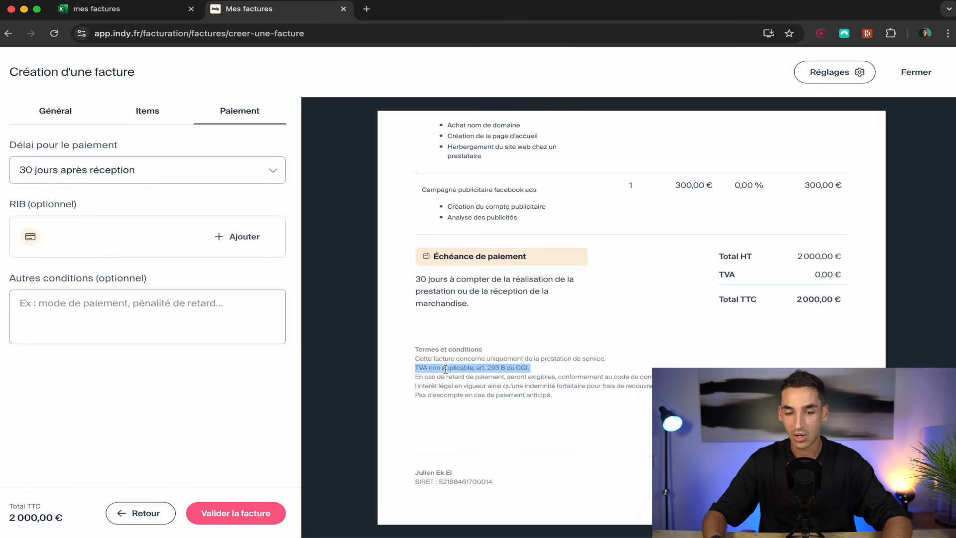
pyautogui.tripleClick(551, 358)
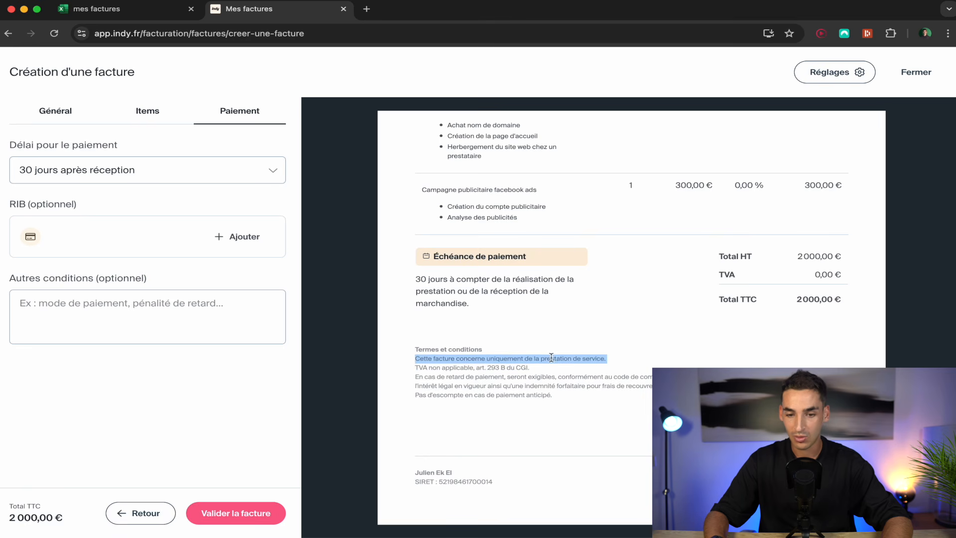
pyautogui.scroll(3, 542, 355)
pyautogui.moveTo(551, 346); pyautogui.dragTo(421, 223)
pyautogui.click(442, 285)
pyautogui.scroll(-2, 440, 286)
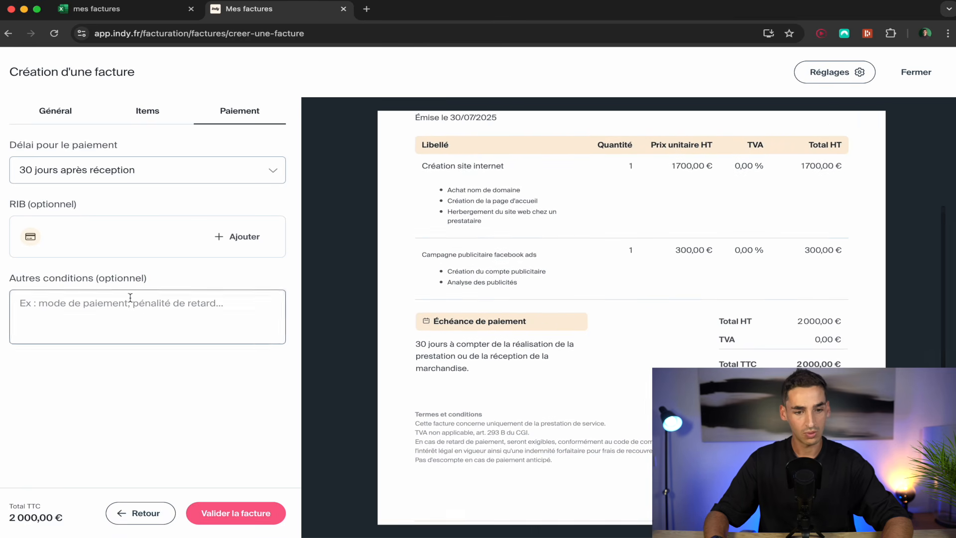
# Move 'Campagne publicitaire facebook ads' from the description into the second item's name field.
pyautogui.click(250, 515)
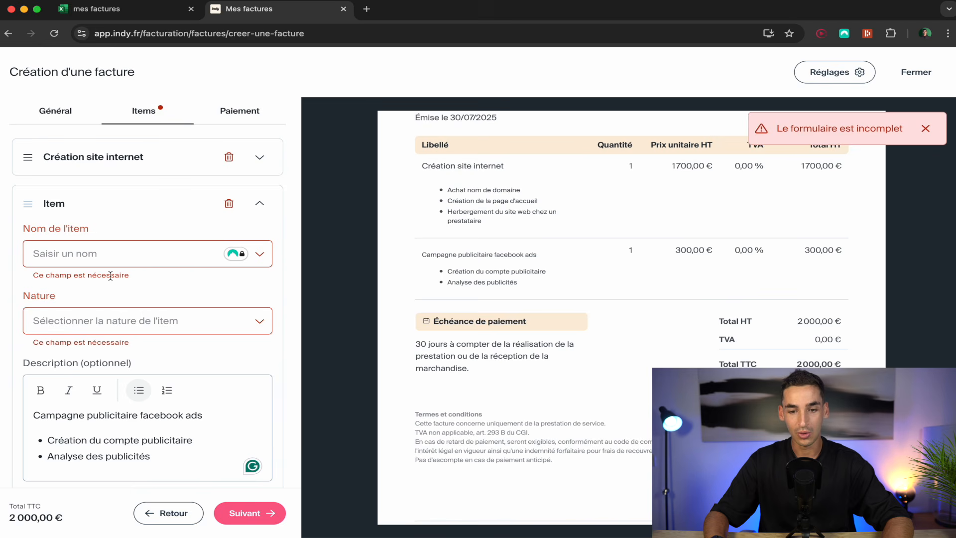
pyautogui.tripleClick(112, 414)
pyautogui.hotkey('ctrl', 'c')
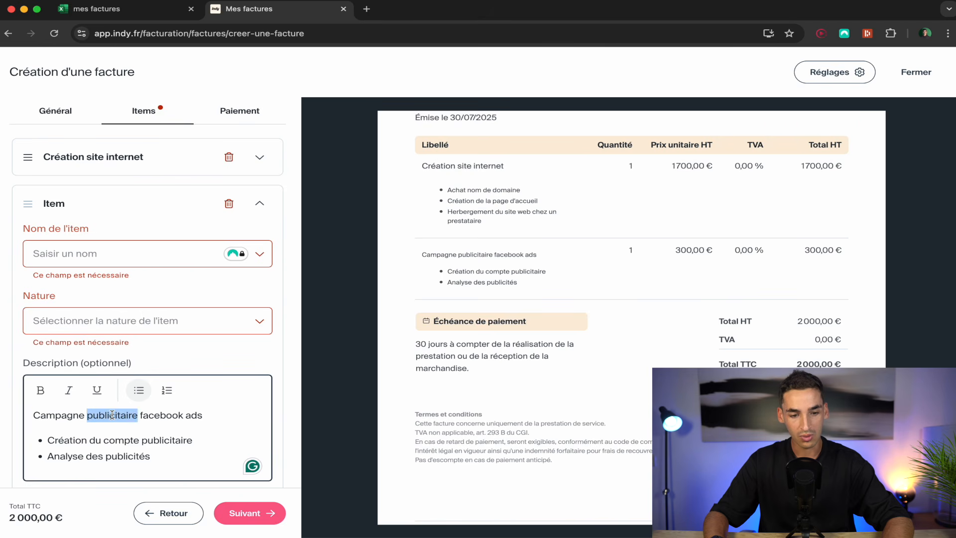
pyautogui.click(69, 252)
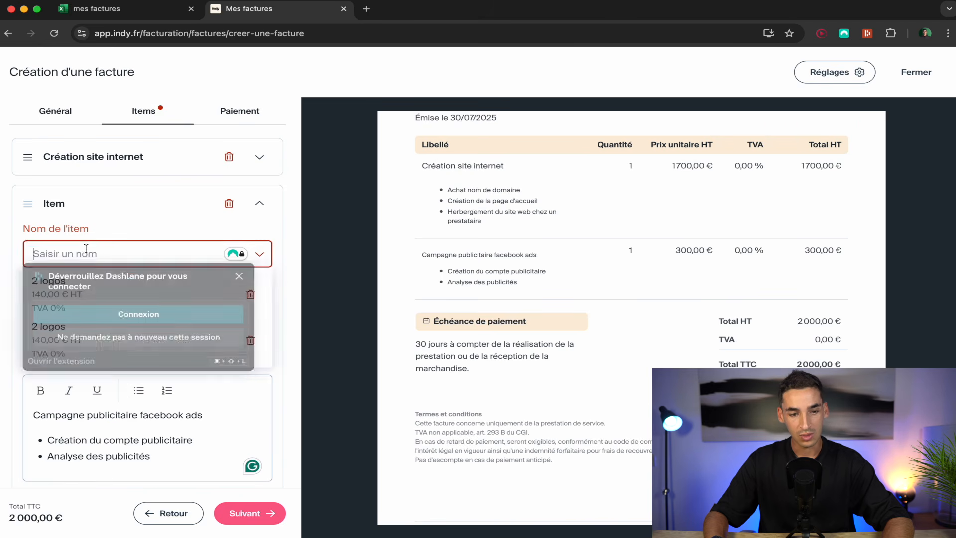
pyautogui.hotkey('ctrl', 'v')
pyautogui.press('BackSpace')
pyautogui.tripleClick(94, 407)
pyautogui.press('BackSpace')
pyautogui.click(200, 258)
pyautogui.write('s')
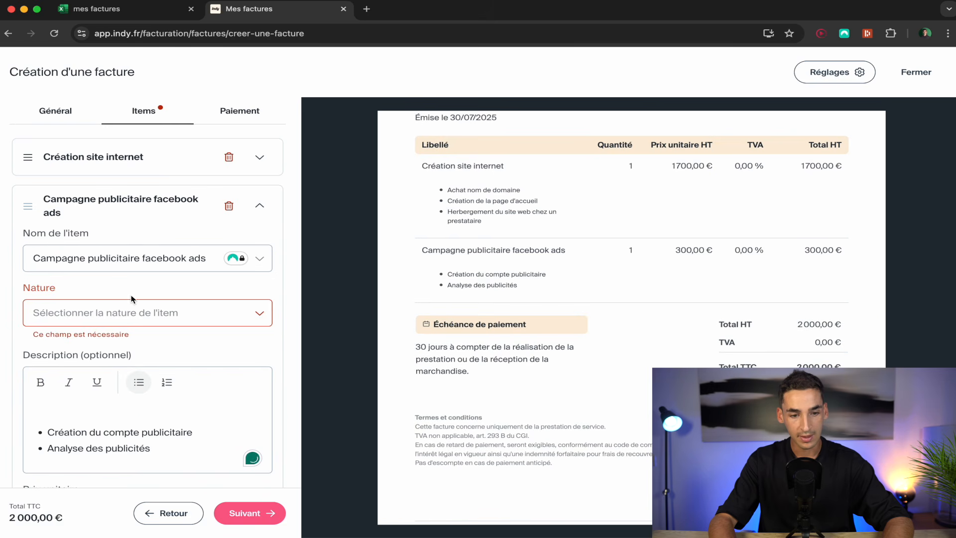
# Set the second item's nature to Prestation de service instead of Marchandise.
pyautogui.click(143, 311)
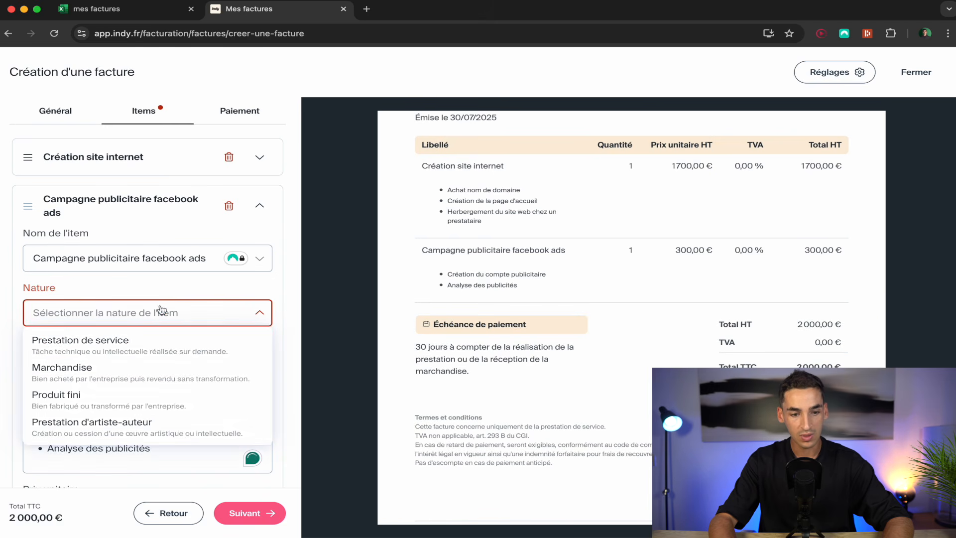
pyautogui.click(141, 373)
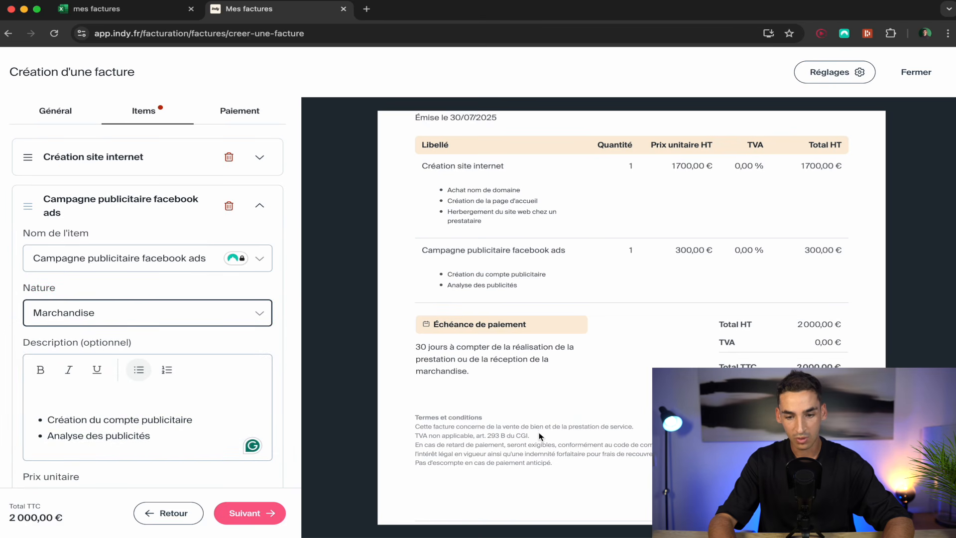
pyautogui.click(157, 317)
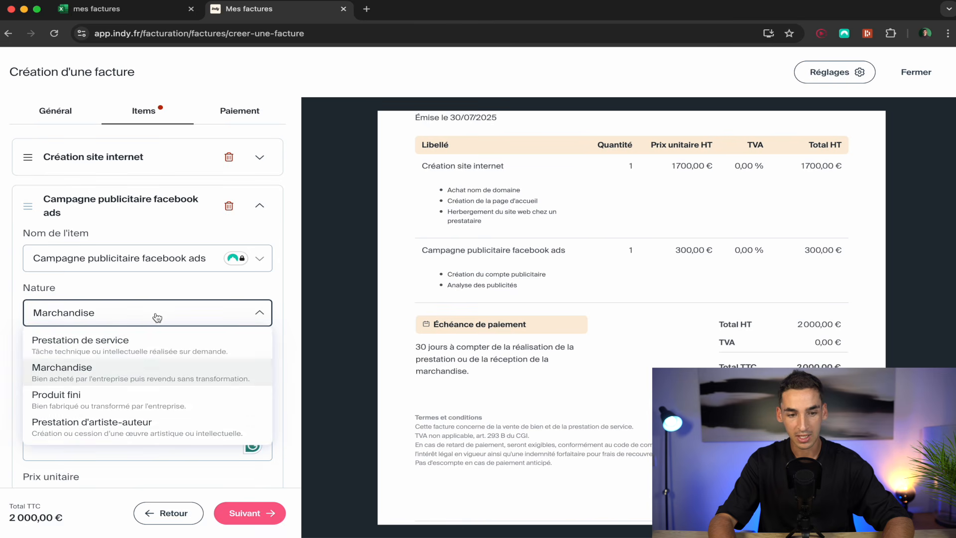
pyautogui.click(150, 346)
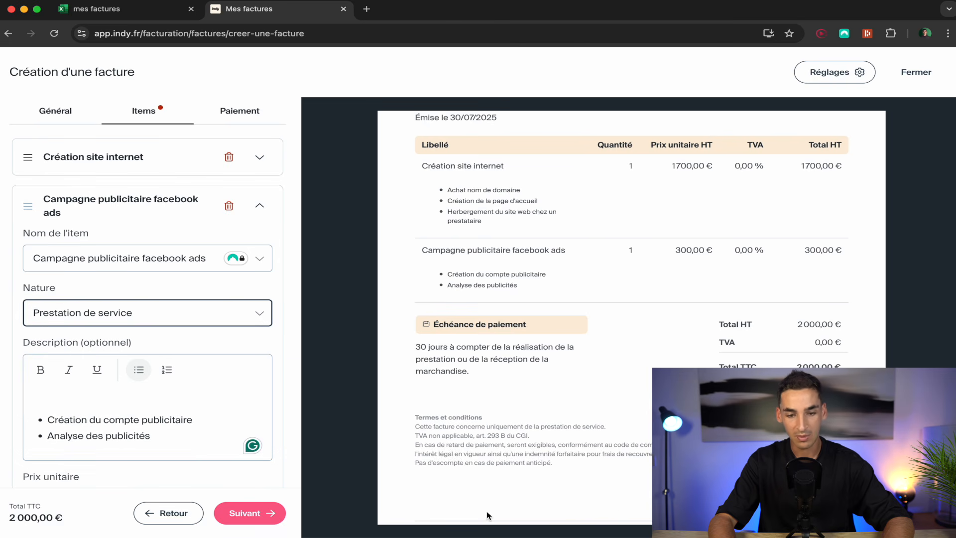
pyautogui.scroll(-3, 224, 377)
pyautogui.scroll(-2, 434, 396)
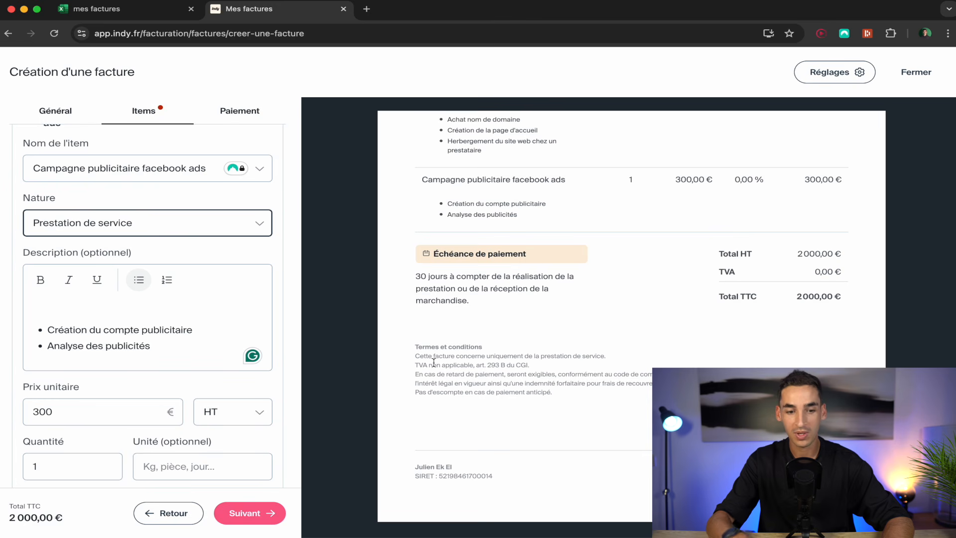
pyautogui.scroll(-3, 166, 408)
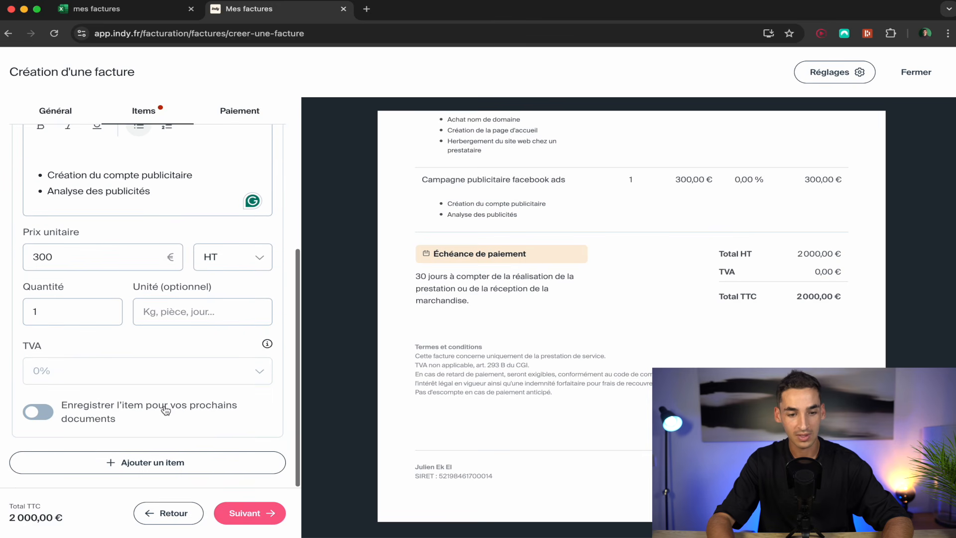
# Go to the Paiement step and open the validation summary for invoice 202507-4 at 2 000,00 €.
pyautogui.click(257, 516)
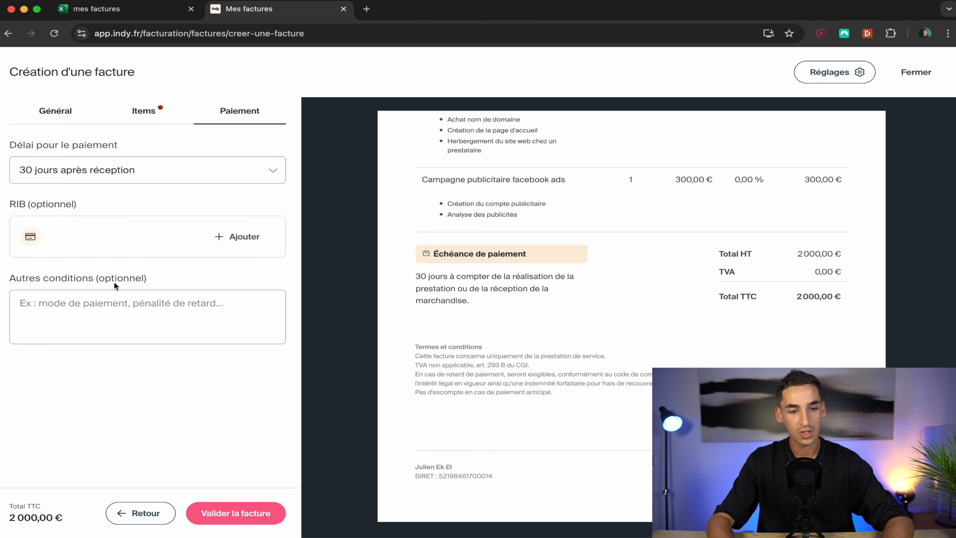
pyautogui.scroll(5, 531, 335)
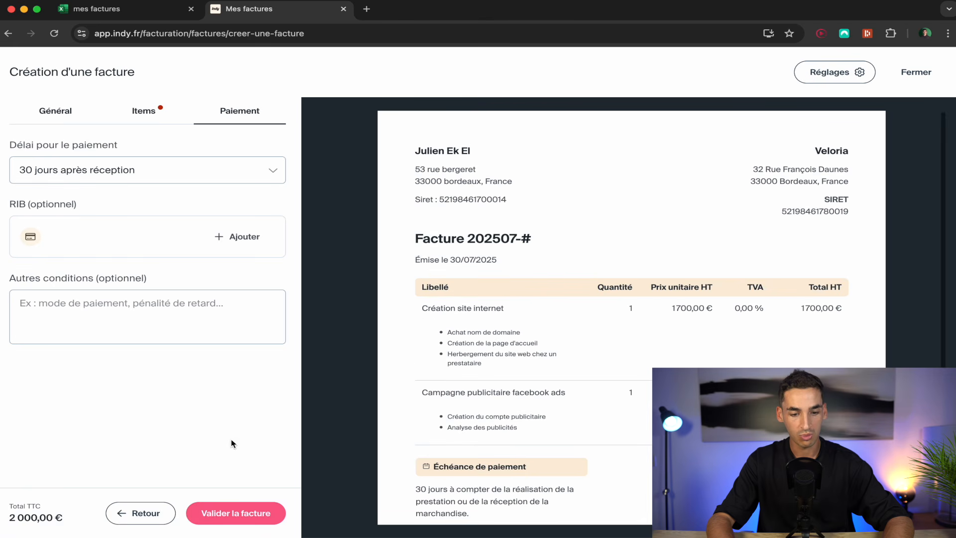
pyautogui.click(261, 516)
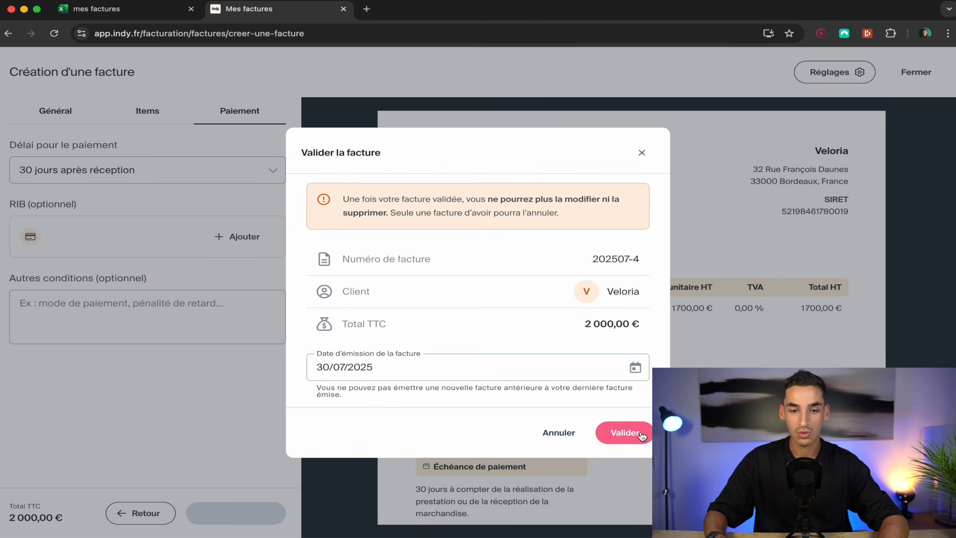
# Cancel validation, close the editor and keep the Veloria invoice as a draft.
pyautogui.click(641, 153)
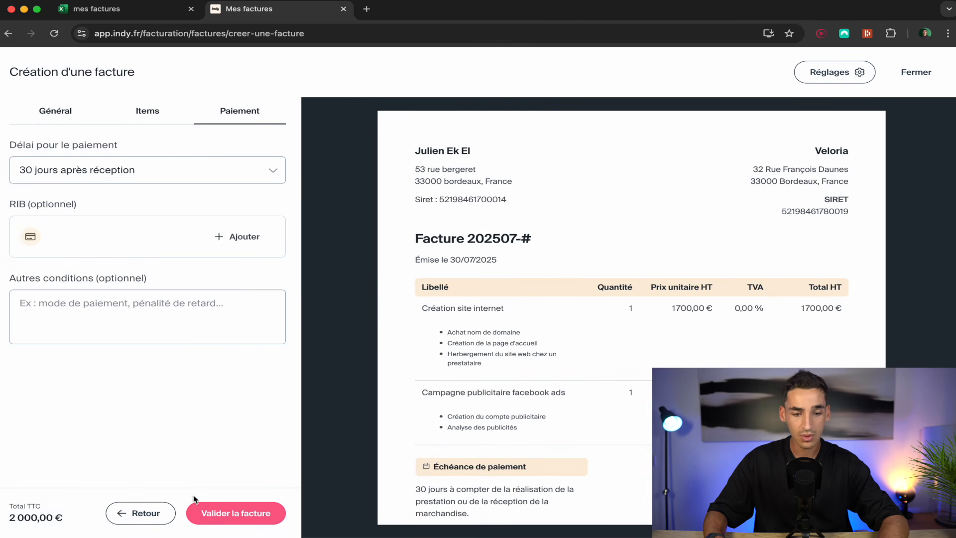
pyautogui.click(920, 72)
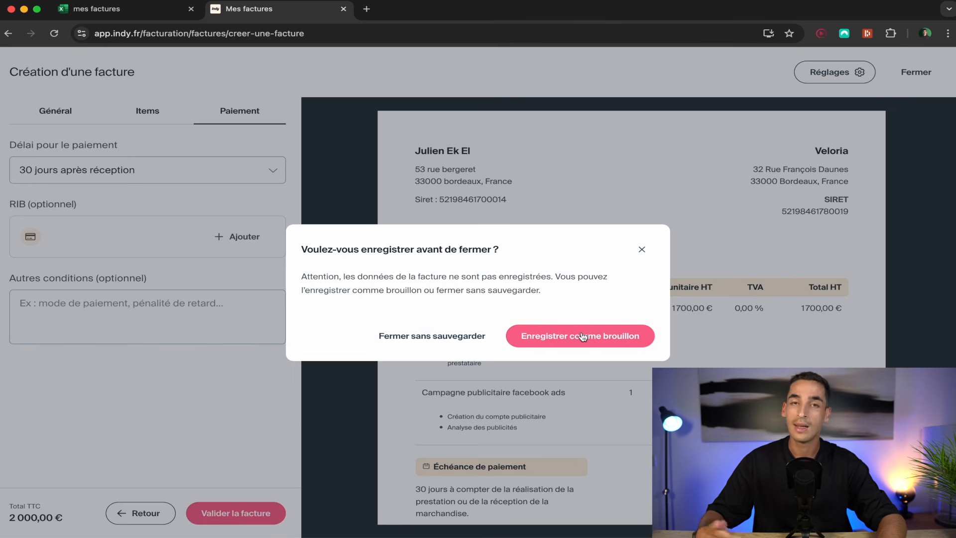
pyautogui.click(400, 336)
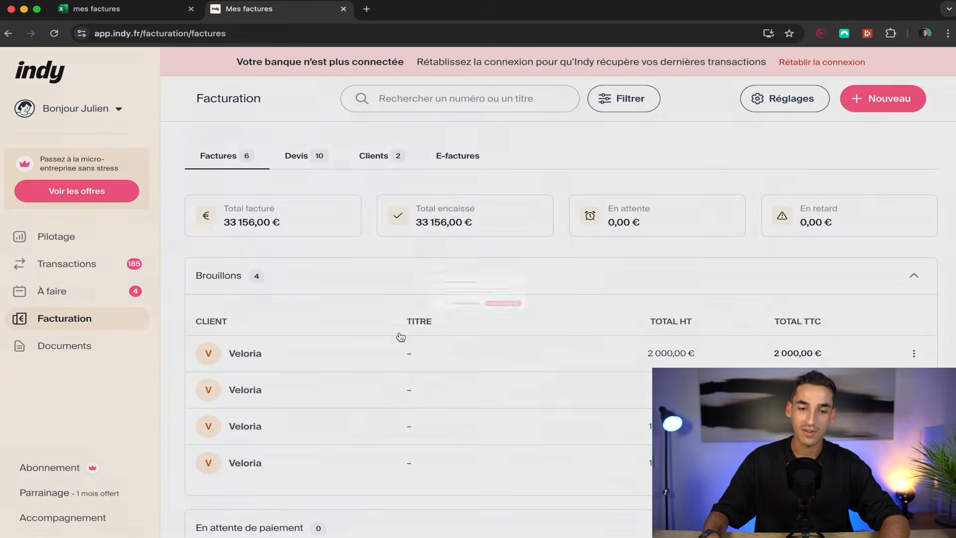